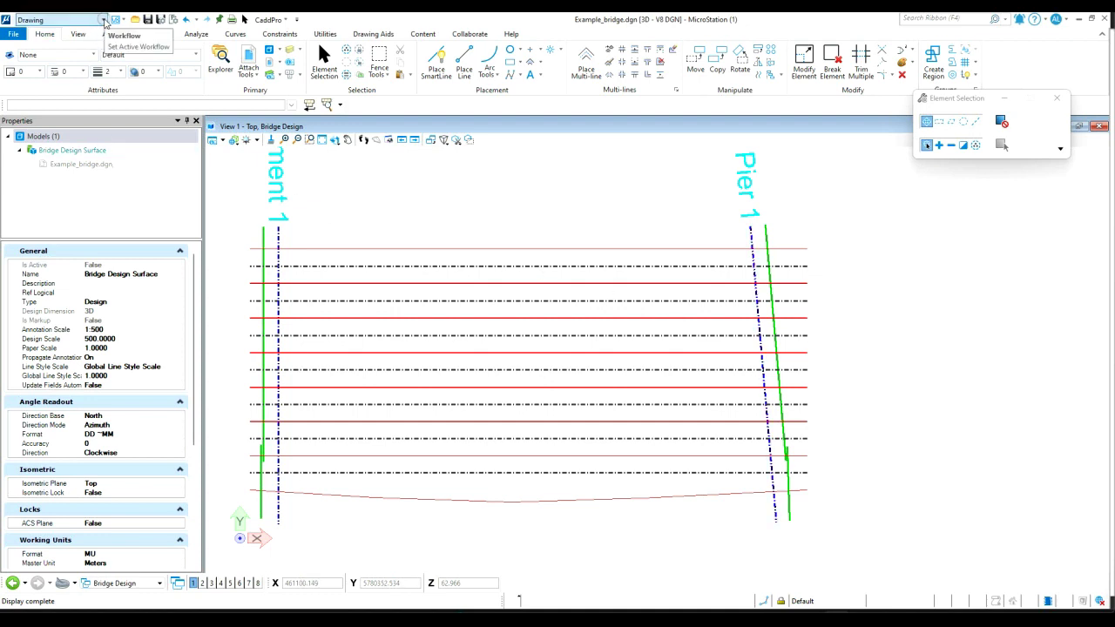
- Switch to the CaddPro workflow, and open the Create Bridge Beam dialog briefly to view its global settings
left_click(102, 20)
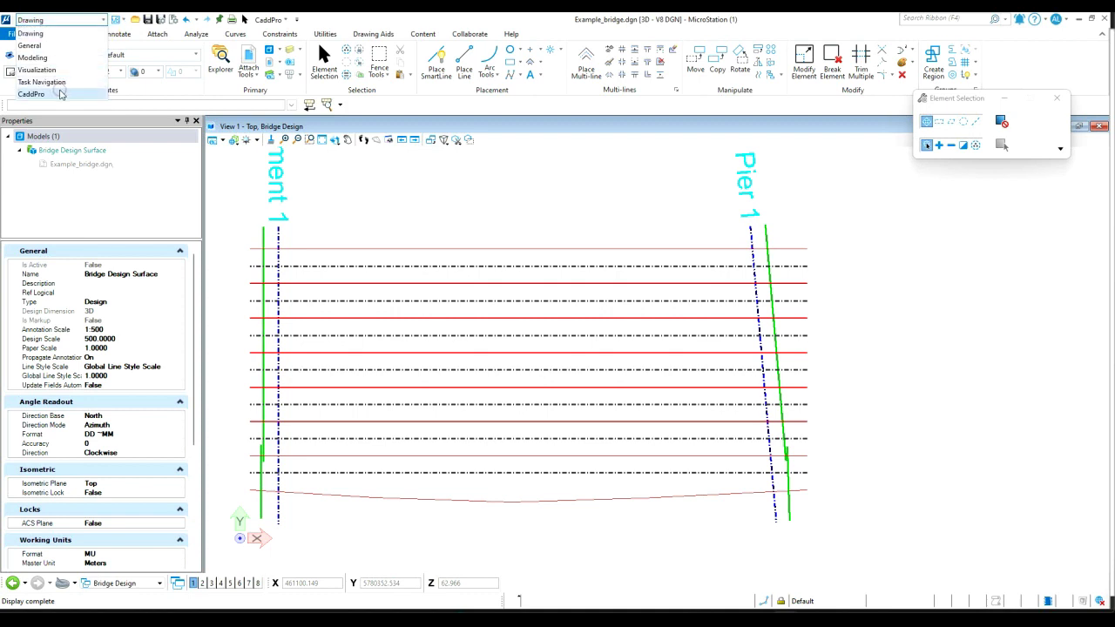
left_click(61, 93)
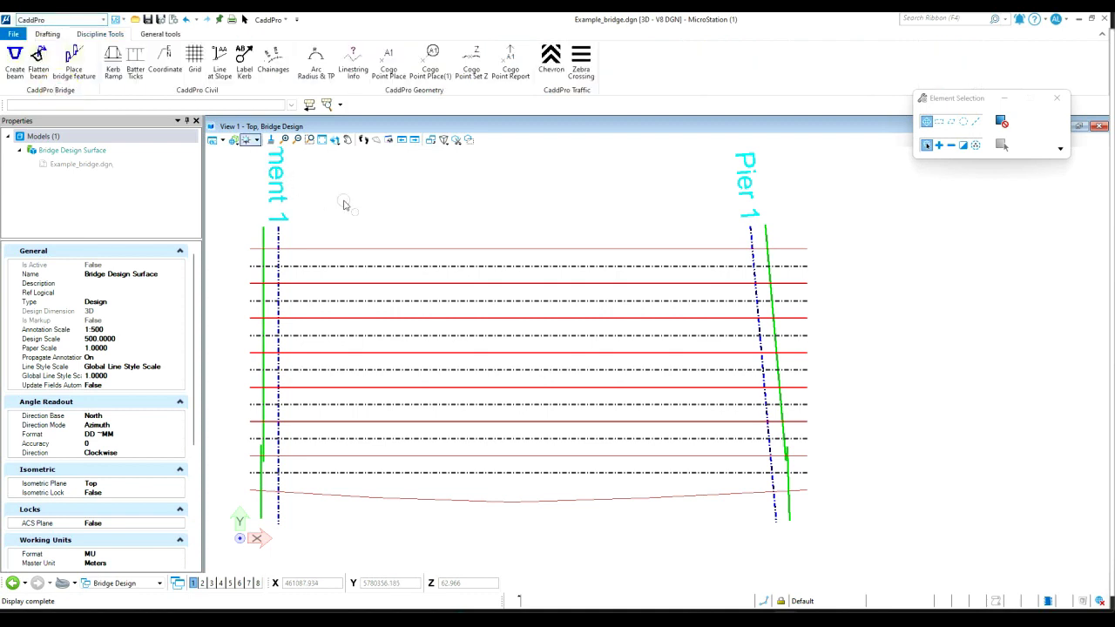
left_click(14, 57)
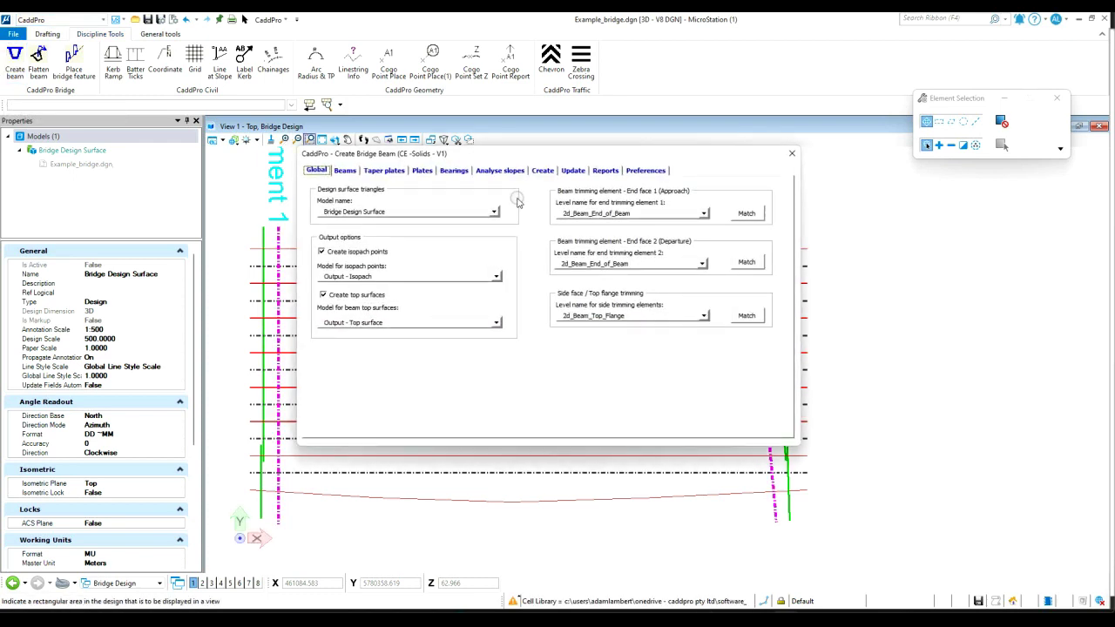
left_click(792, 155)
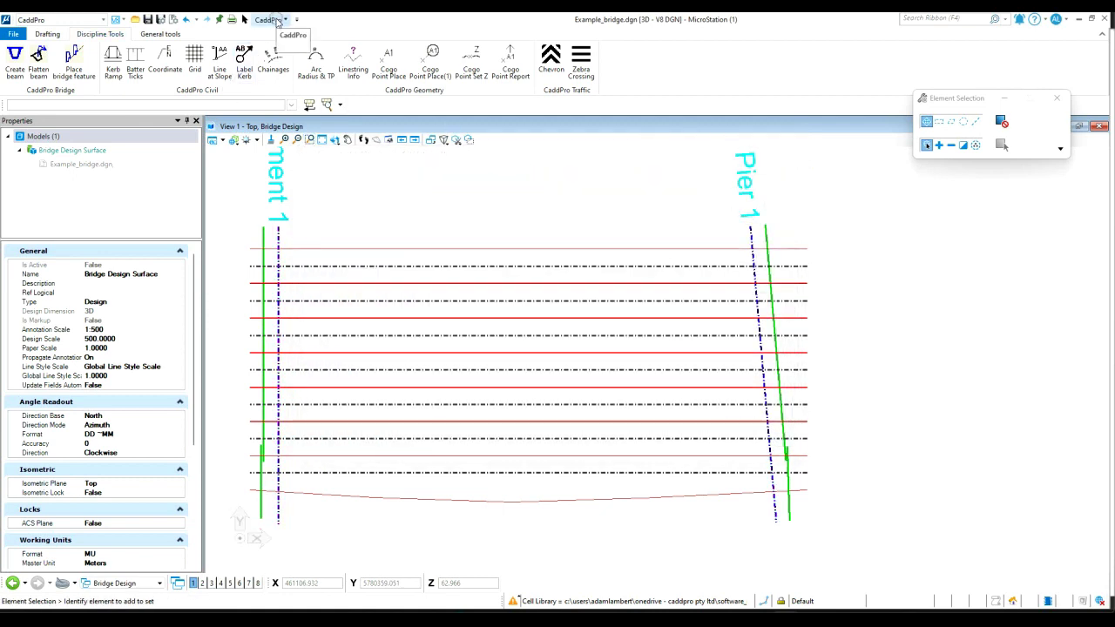
- Open the Create Beam tool from the CaddPro bridge Solids V1 commands, look at its global settings and close it
left_click(275, 20)
mouse_move(287, 49)
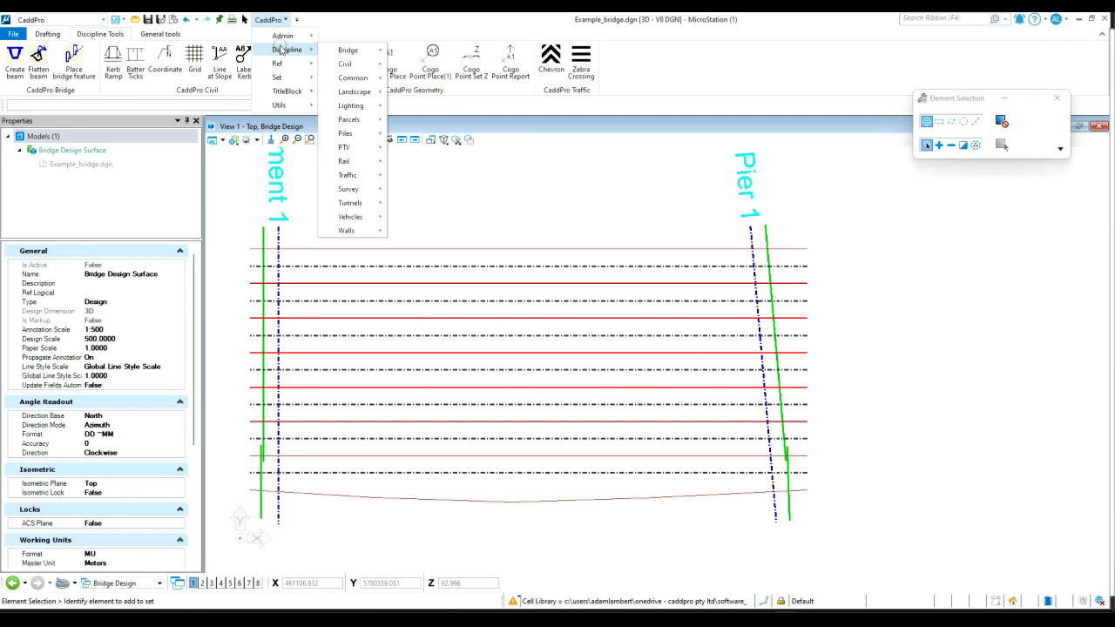
mouse_move(348, 51)
mouse_move(413, 54)
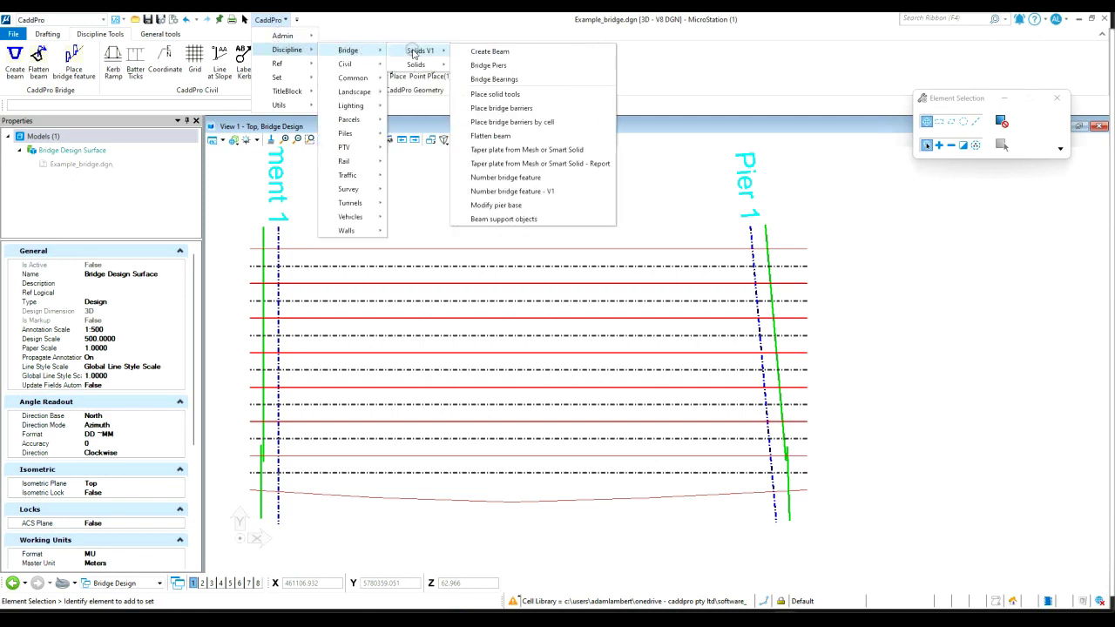
left_click(491, 51)
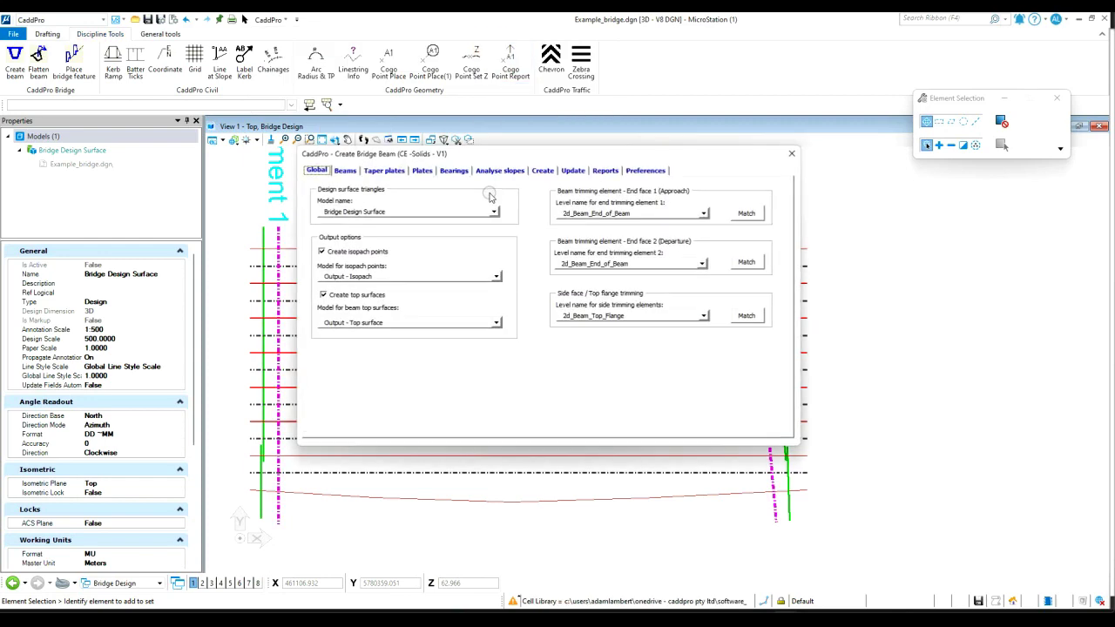
left_click(789, 156)
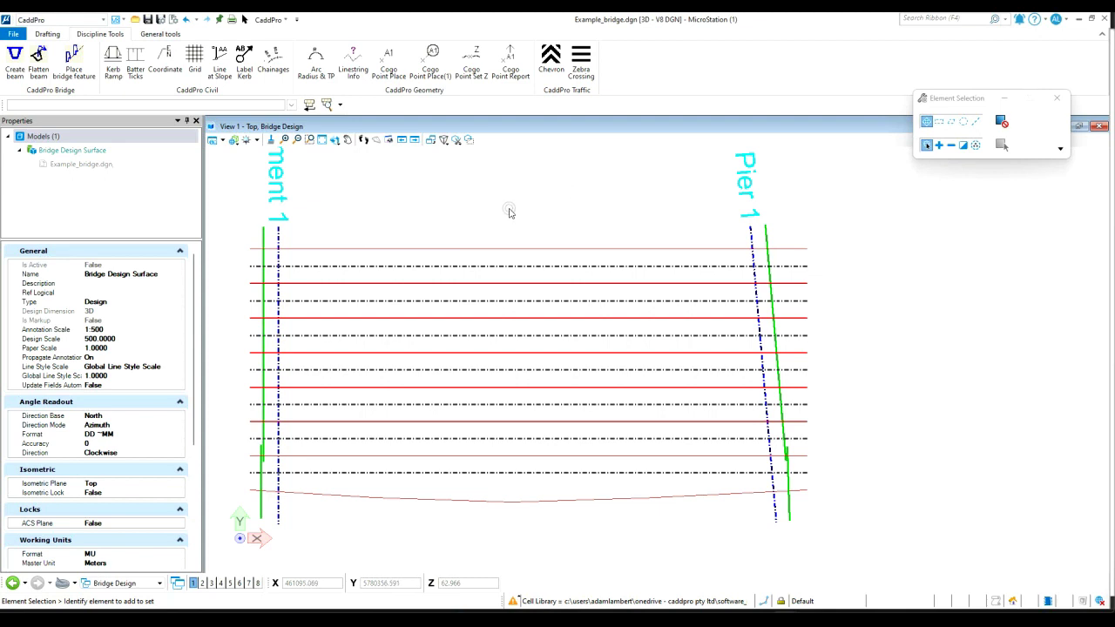
- Inspect the properties of the beam centreline, top flange, end-of-beam and bearing centreline lines between Abutment 1 and Pier 1
left_click(513, 269)
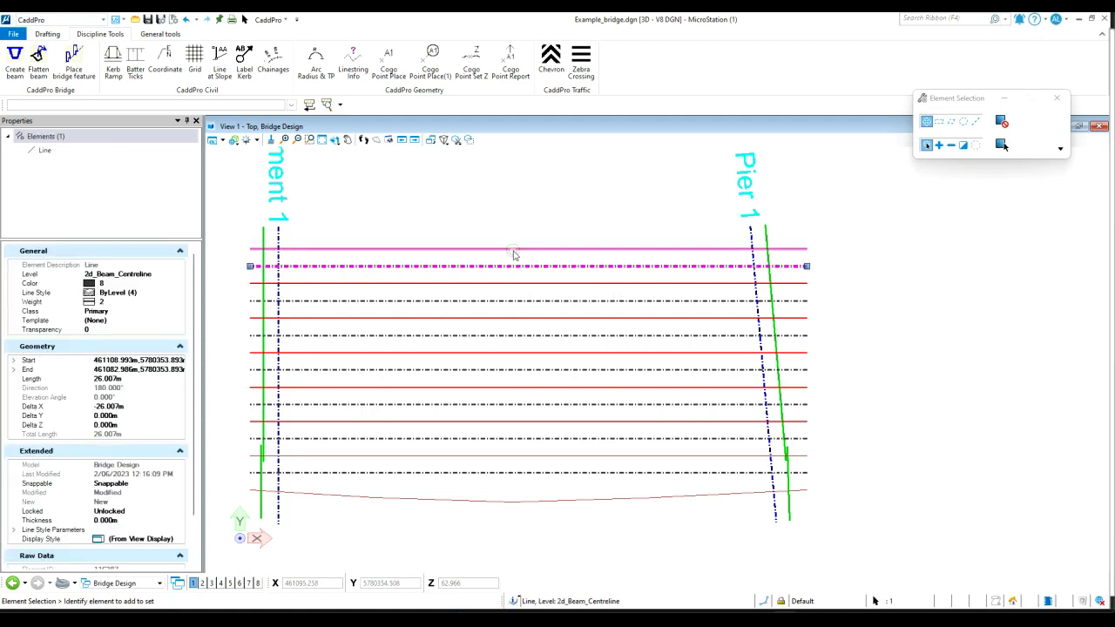
left_click(514, 251)
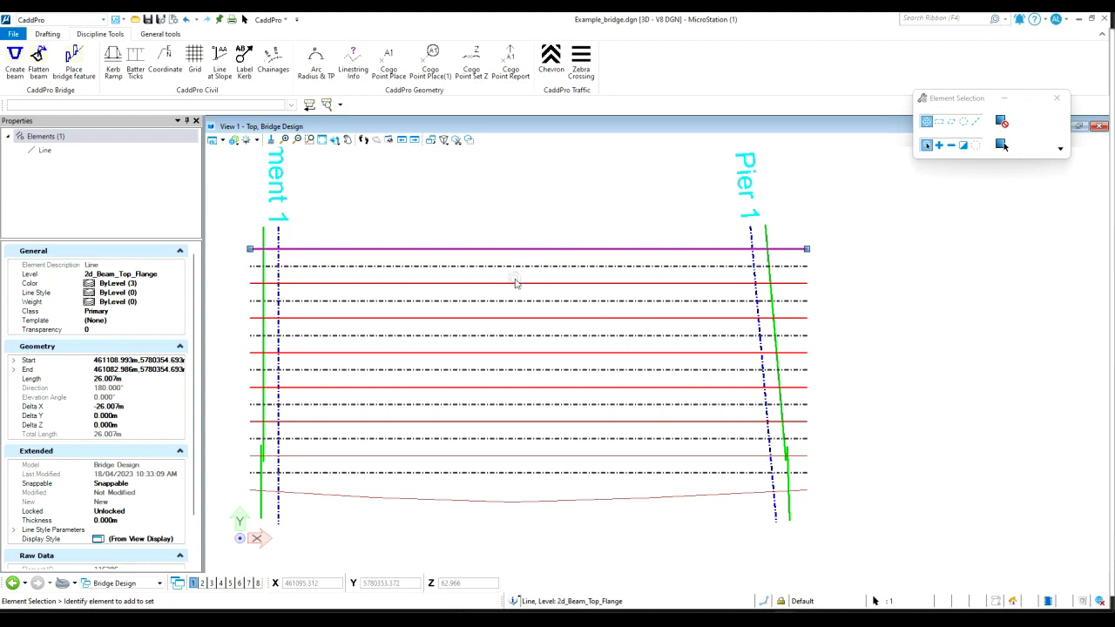
left_click(515, 284)
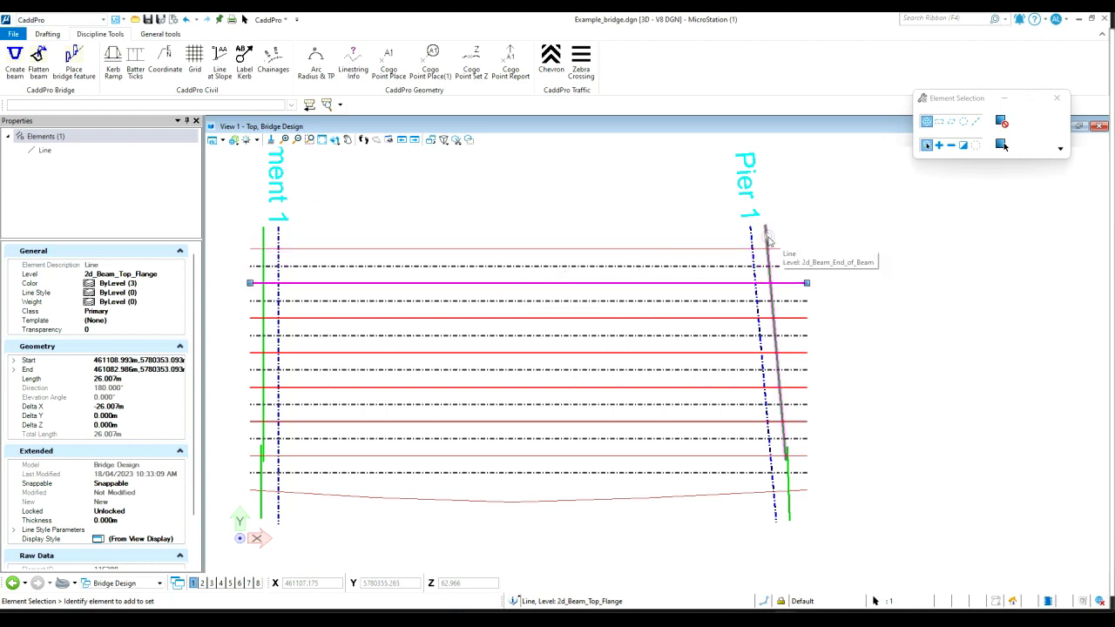
left_click(769, 240)
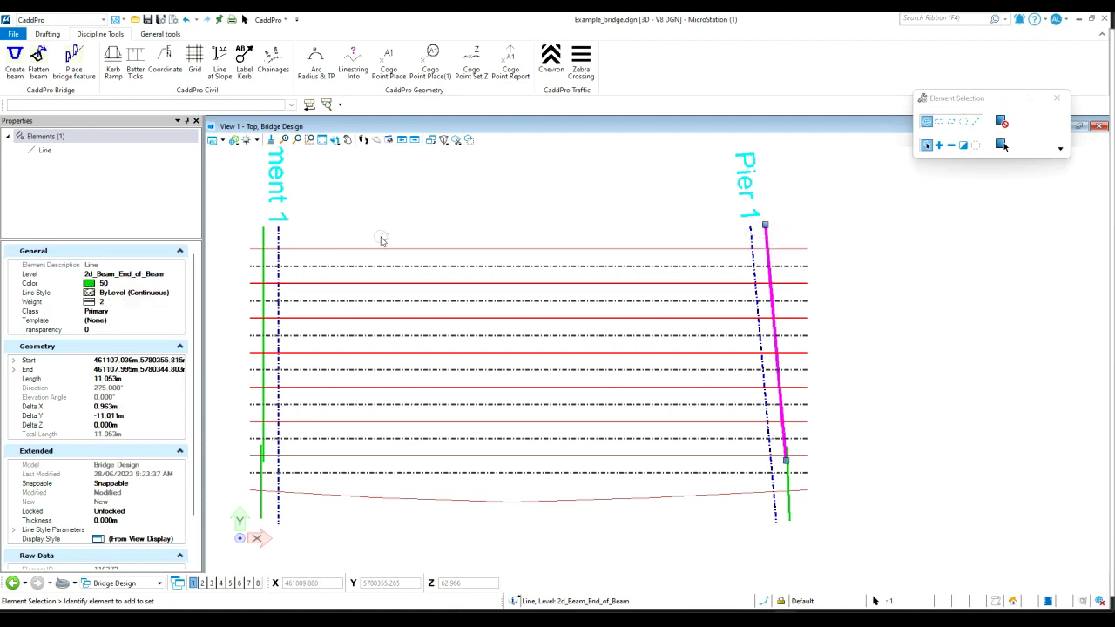
left_click(259, 234)
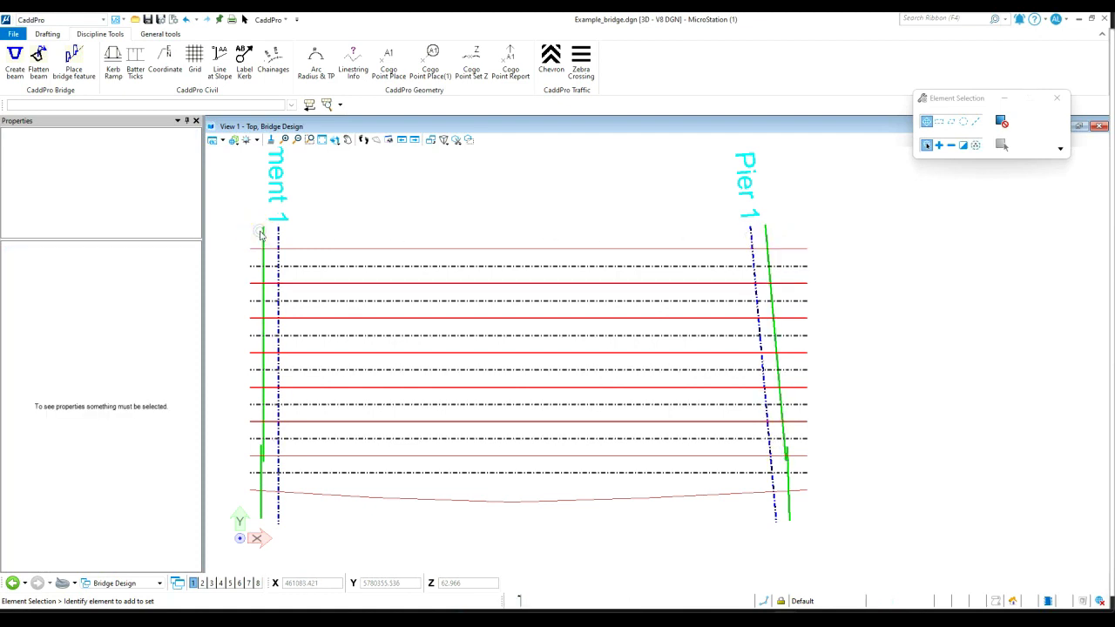
left_click(262, 234)
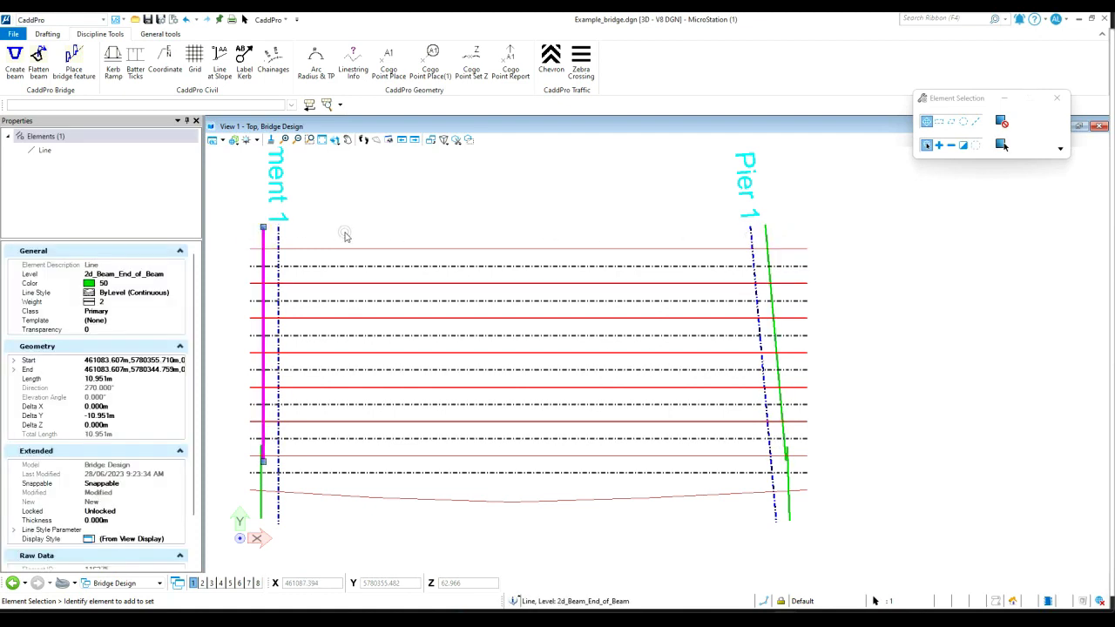
left_click(277, 236)
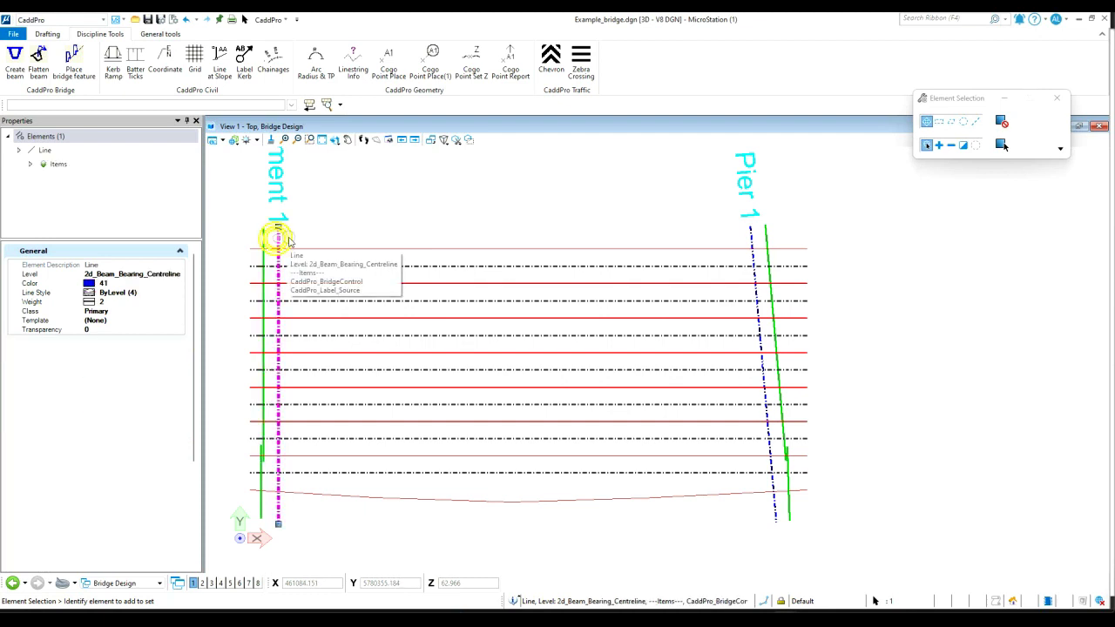
left_click(752, 239)
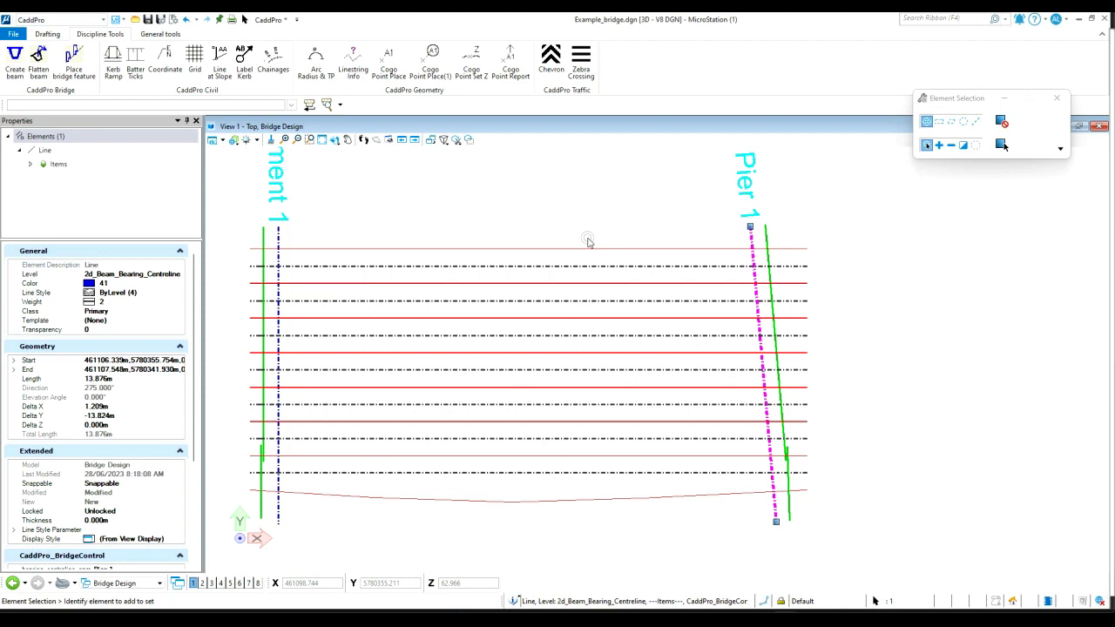
left_click(588, 242)
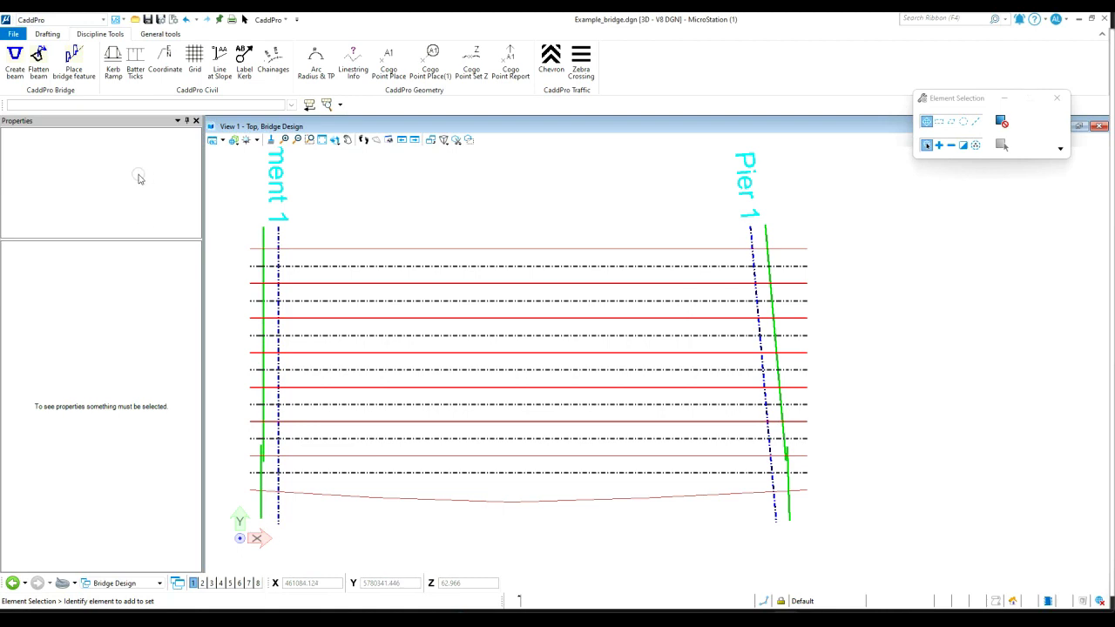
- Open the Bridge Design Surface model and examine the triangular shapes that form the deck surface
left_click(148, 586)
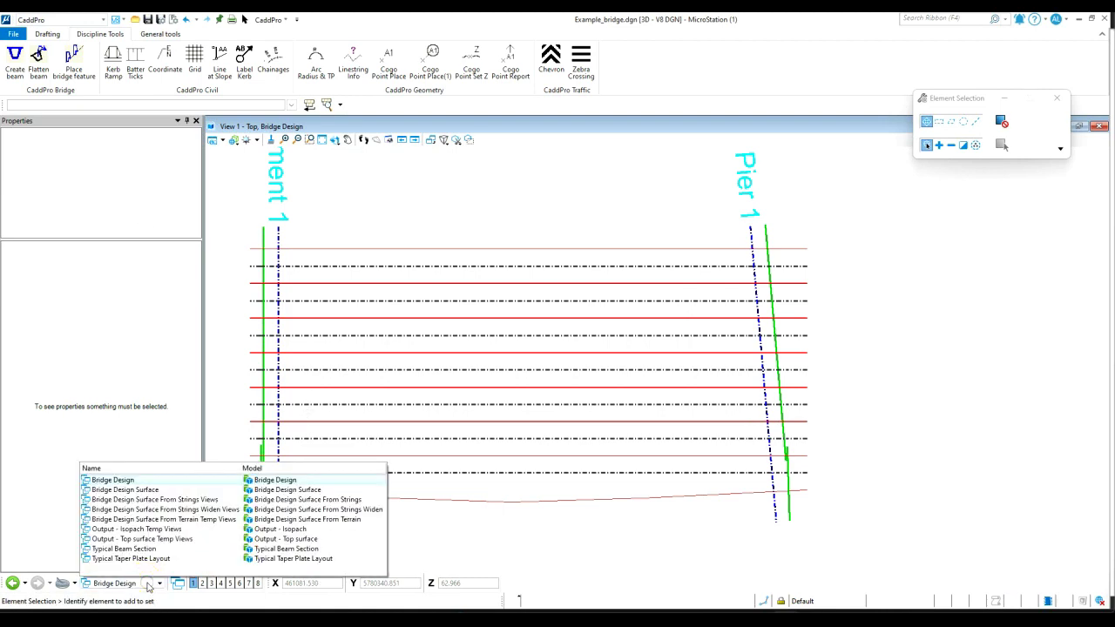
left_click(125, 490)
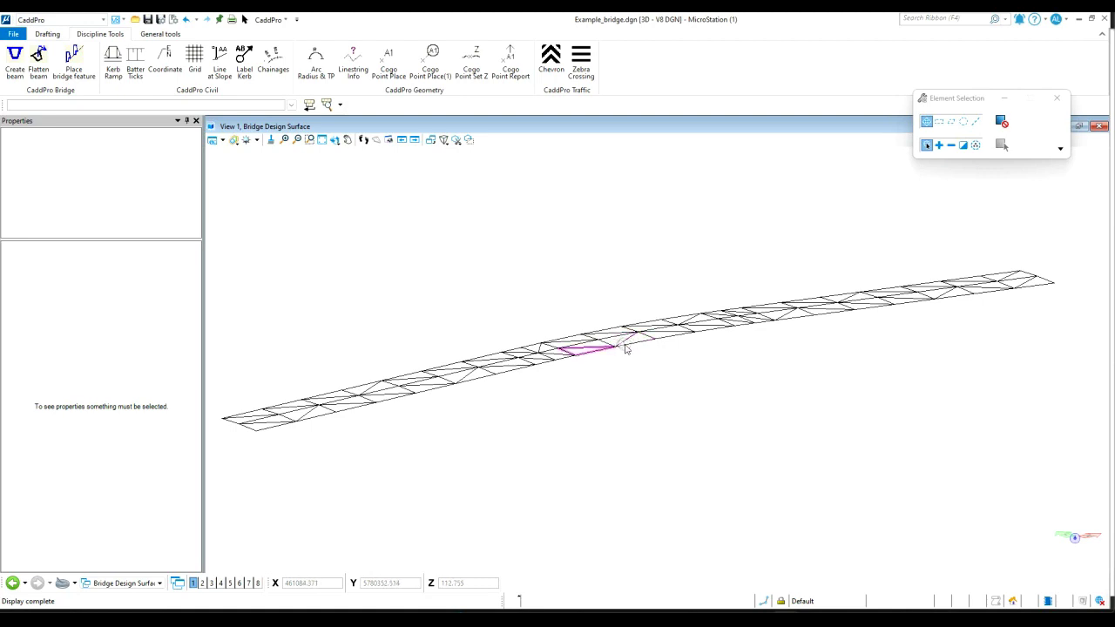
left_click(666, 335)
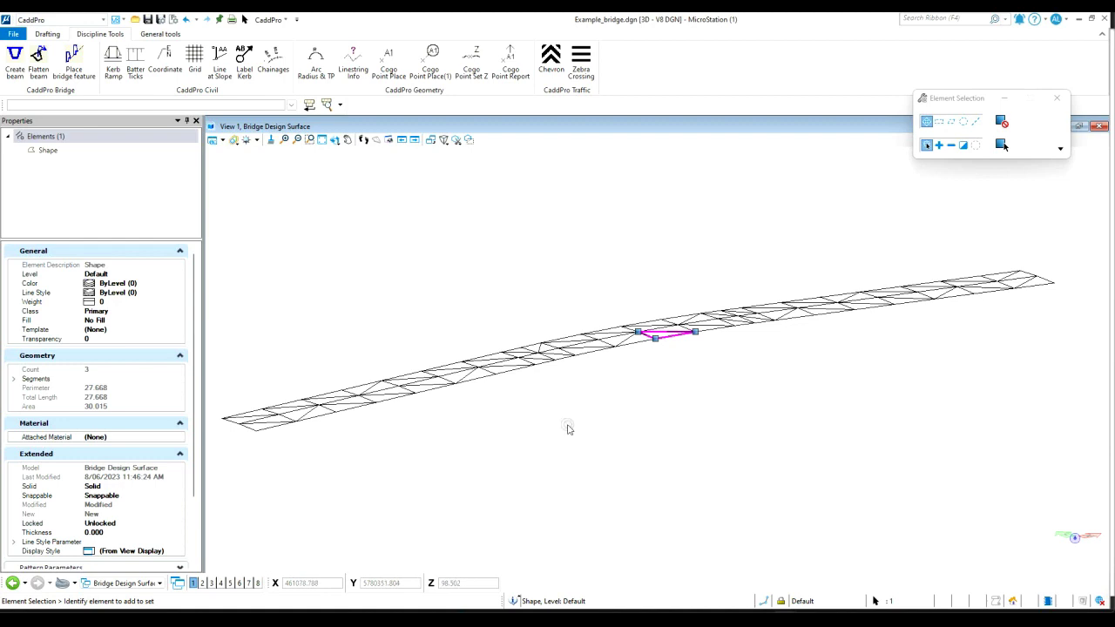
left_click_drag(465, 424, 840, 273)
left_click(816, 381)
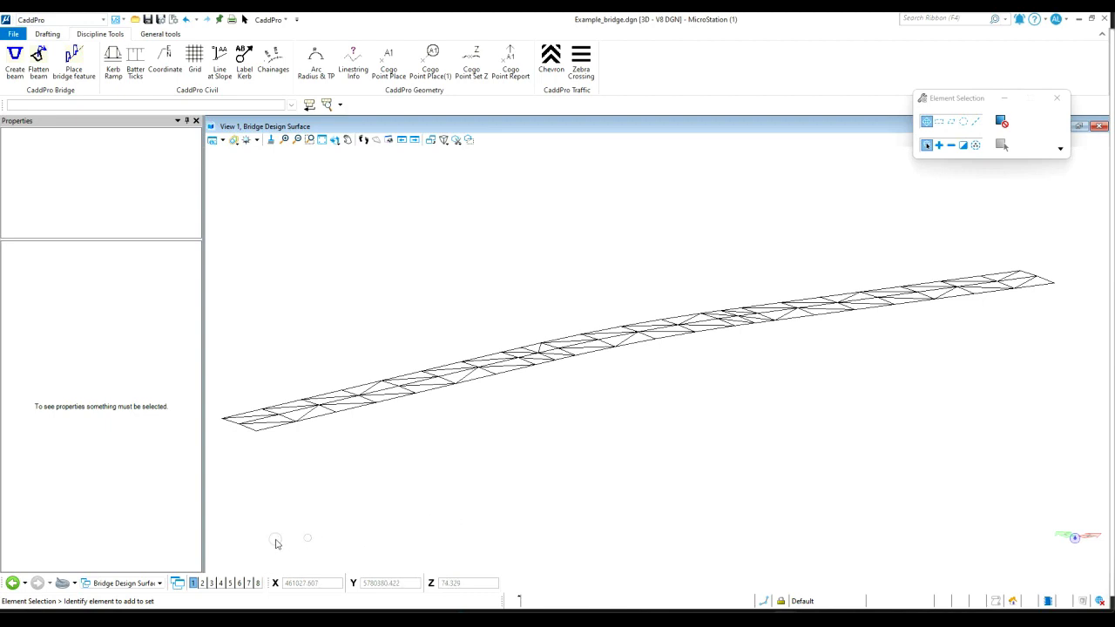
- Return to the Bridge Design model with the whole span from Abutment 1 to Pier 1 in view
left_click(146, 584)
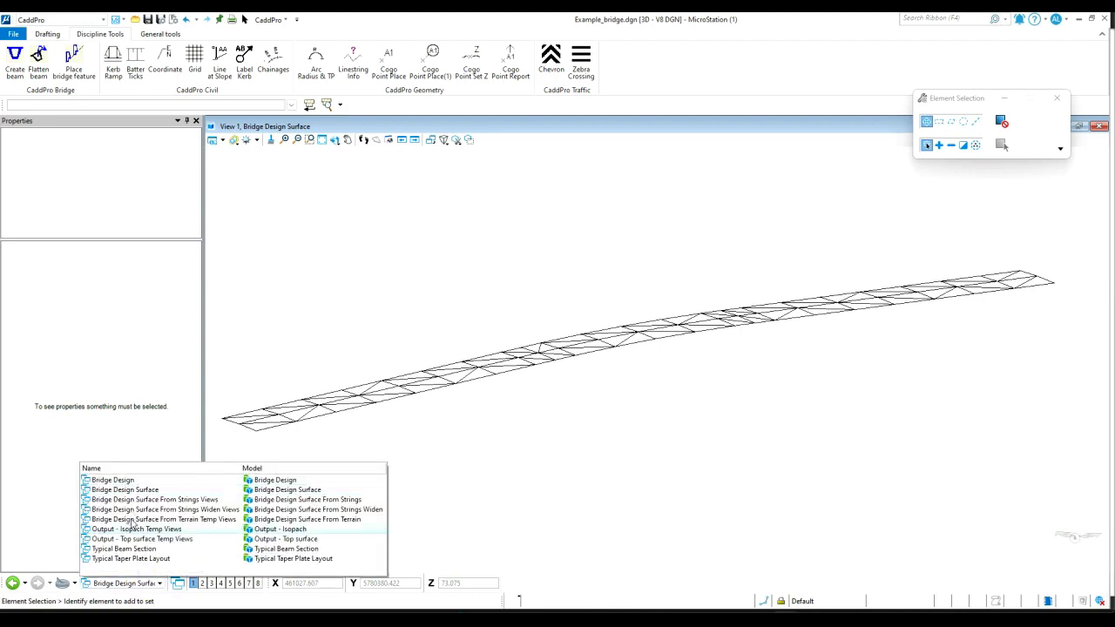
left_click(113, 480)
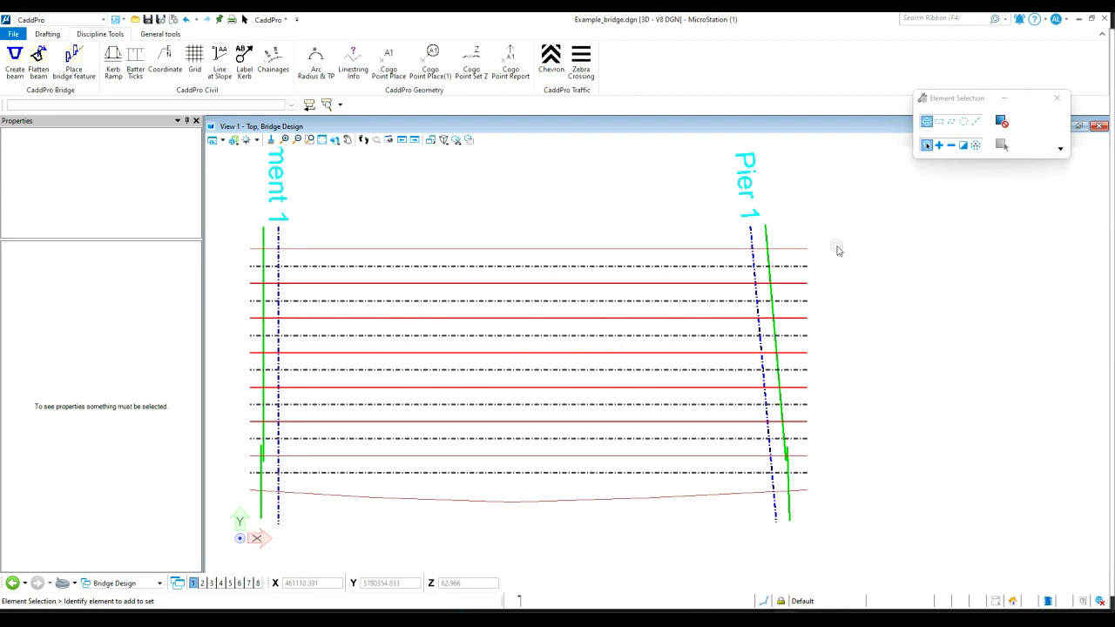
scroll(442, 242, "down", 1)
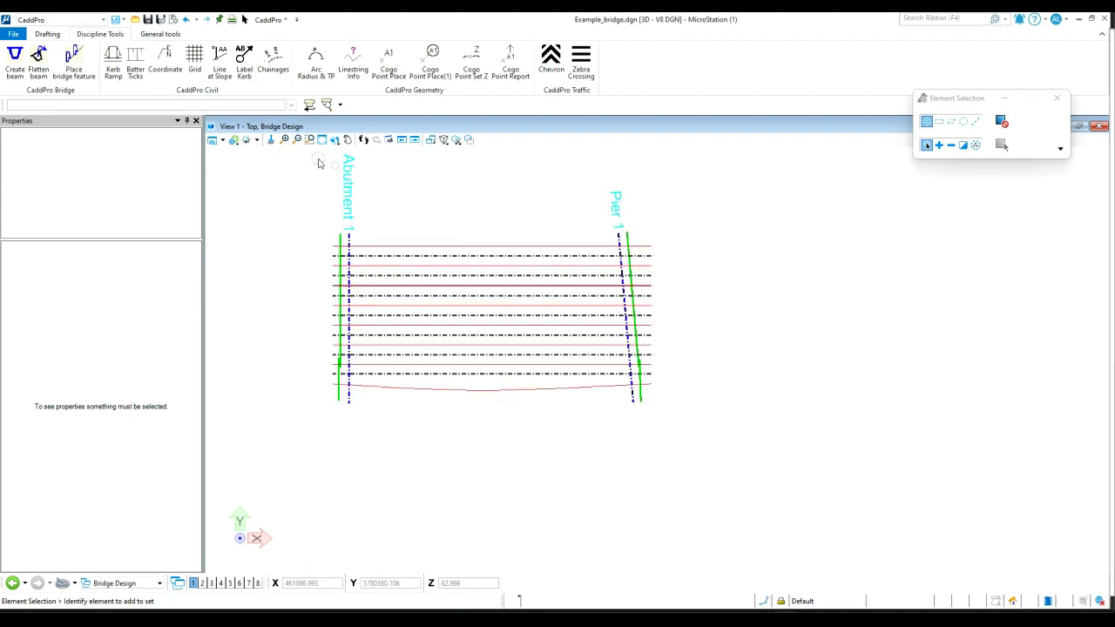
- Switch to the Drawing workflow and display the Bridge Design Surface reference to examine how its triangles overlie the beam lines
left_click(82, 21)
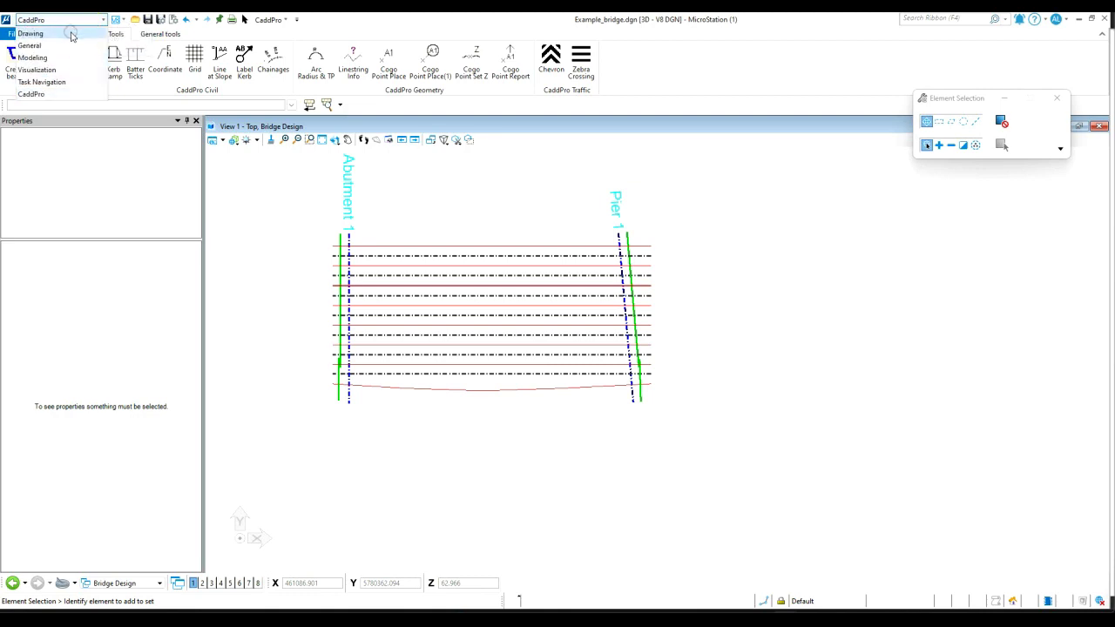
left_click(72, 34)
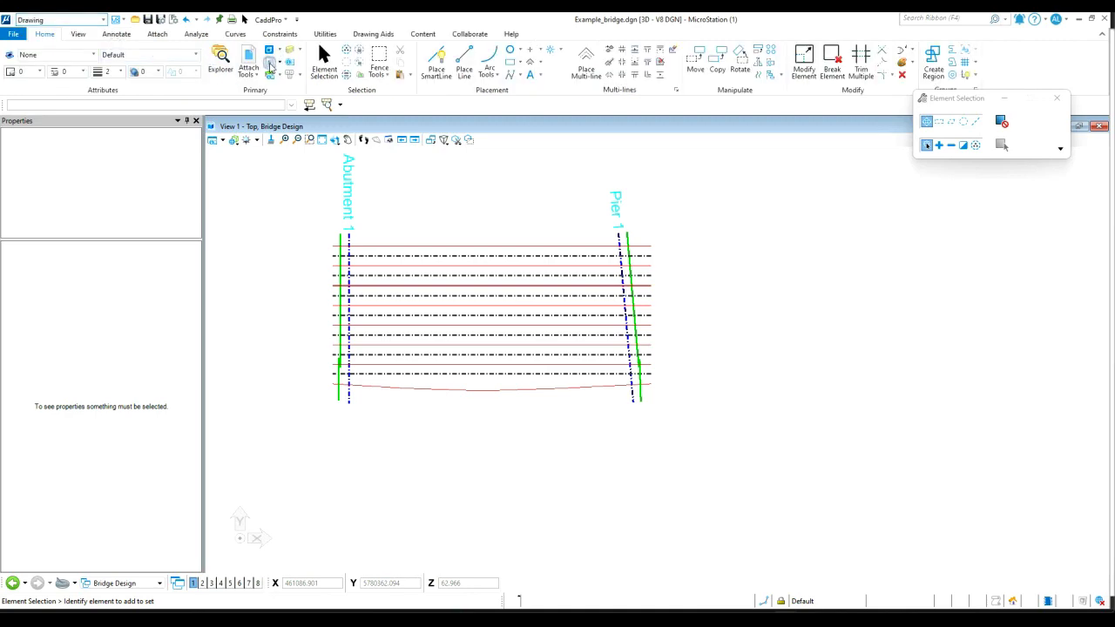
left_click(270, 64)
left_click_drag(486, 154, 805, 372)
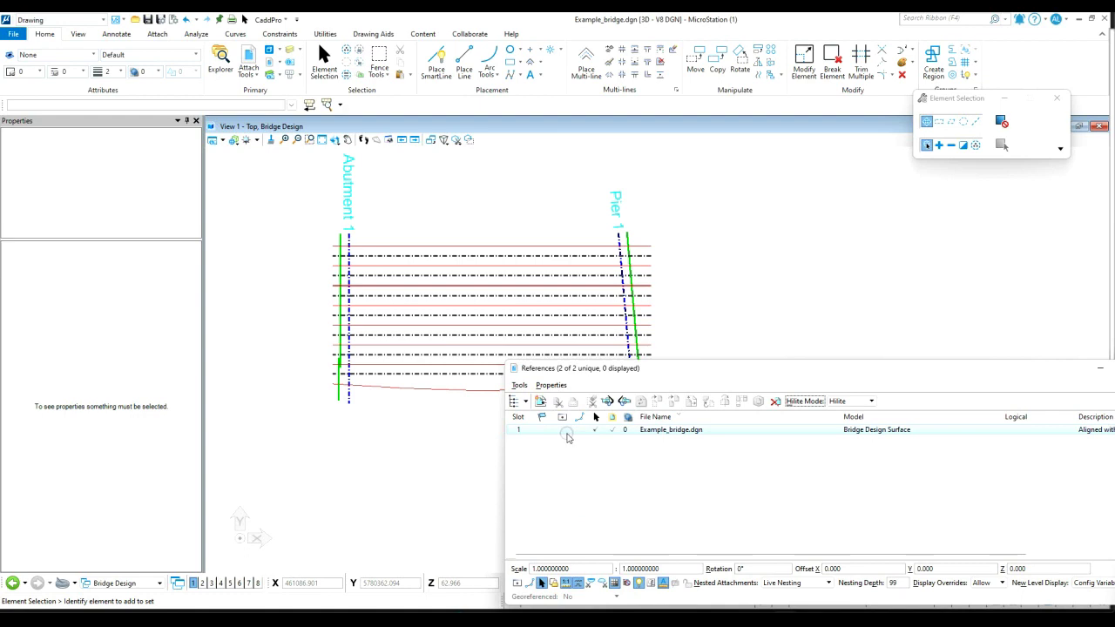
left_click(564, 433)
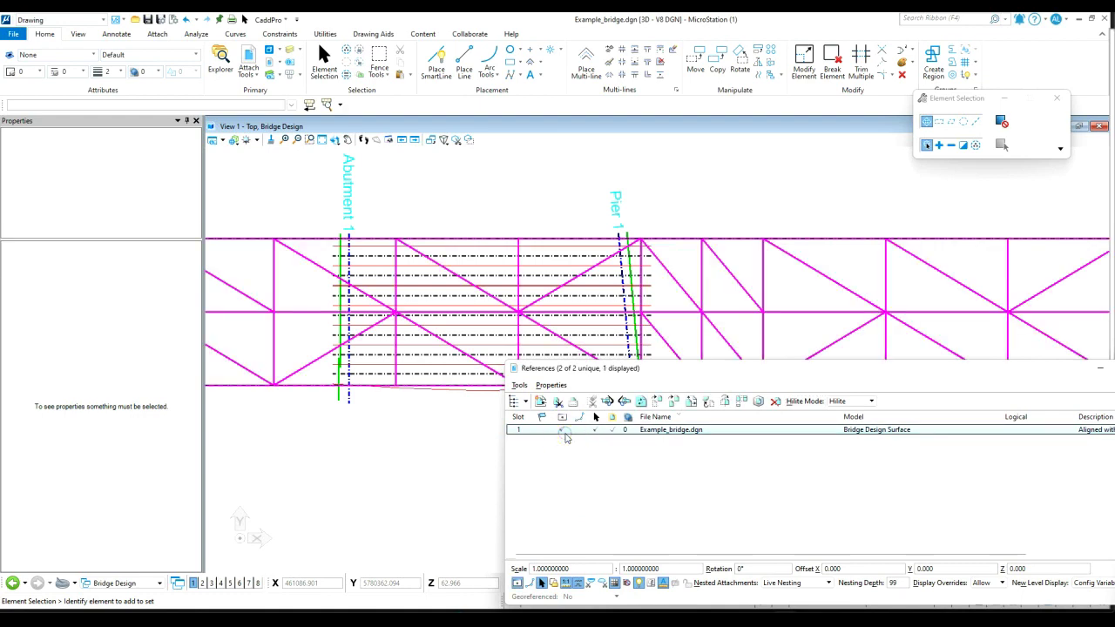
left_click_drag(647, 362, 786, 468)
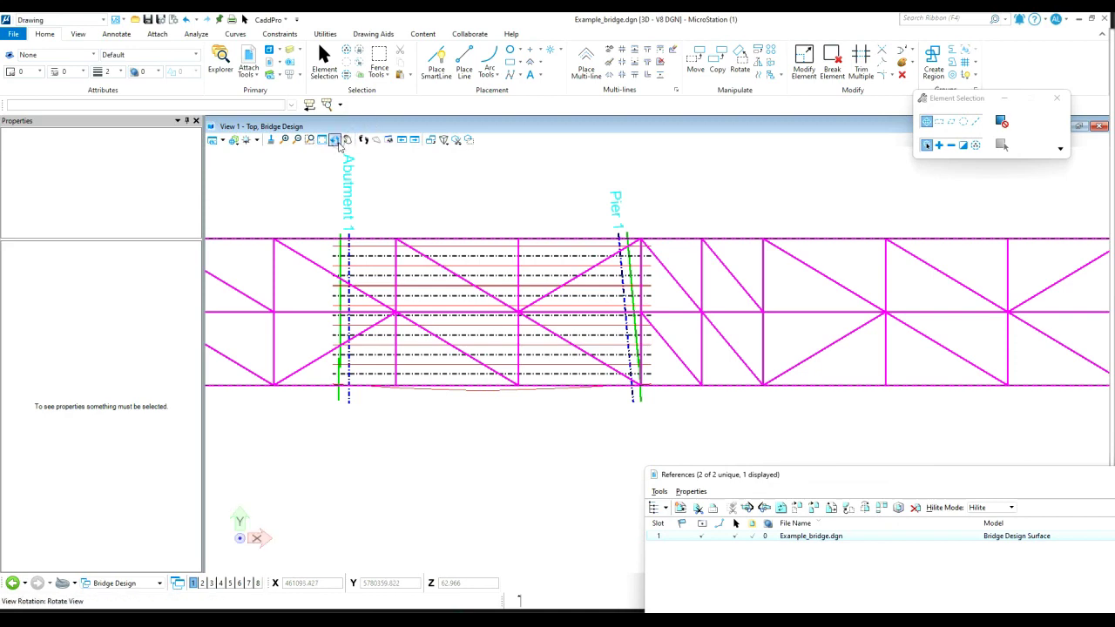
left_click(334, 141)
left_click(432, 432)
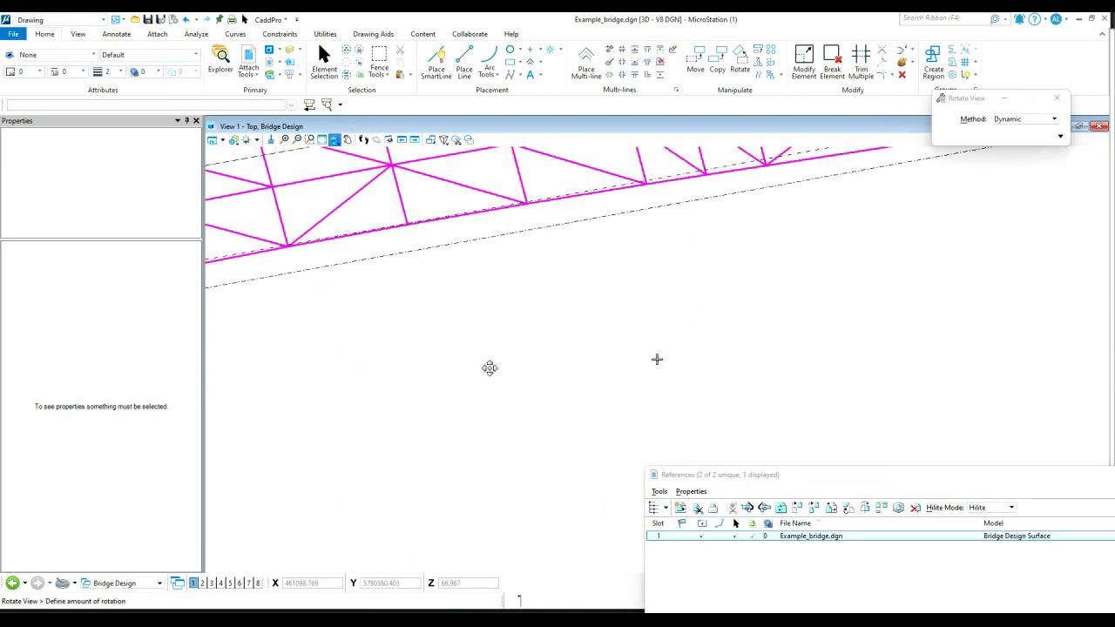
right_click(490, 369)
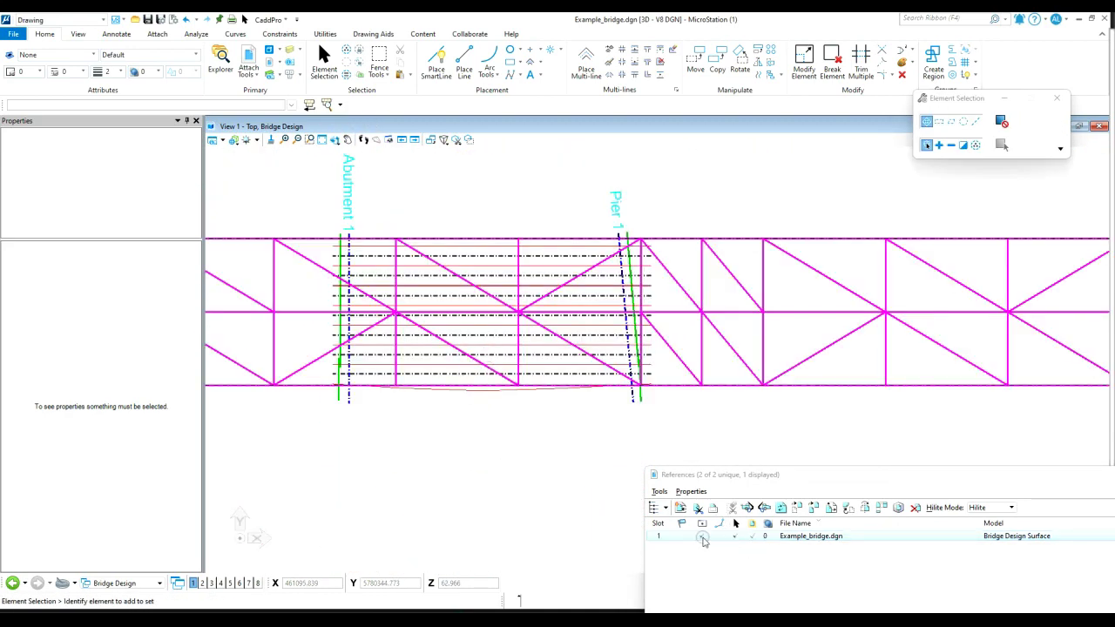
- Turn off the display of the Bridge Design Surface reference and close the References dialog
left_click(703, 537)
left_click_drag(929, 471, 671, 253)
left_click(1037, 252)
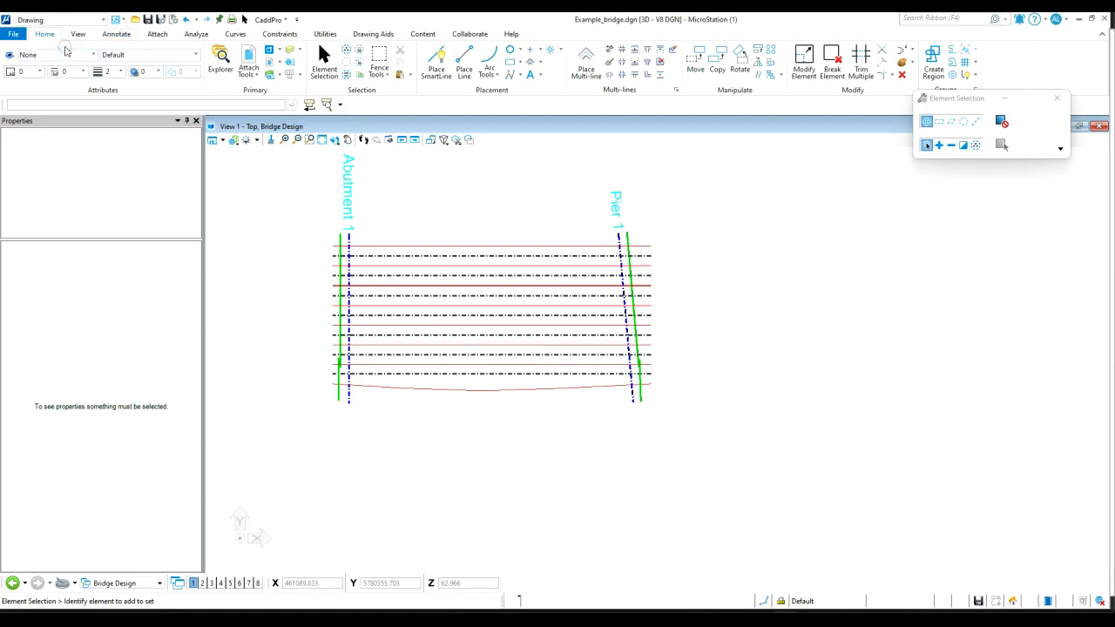
- Switch back to the CaddPro workflow and open the Create Bridge Beam dialog
left_click(88, 19)
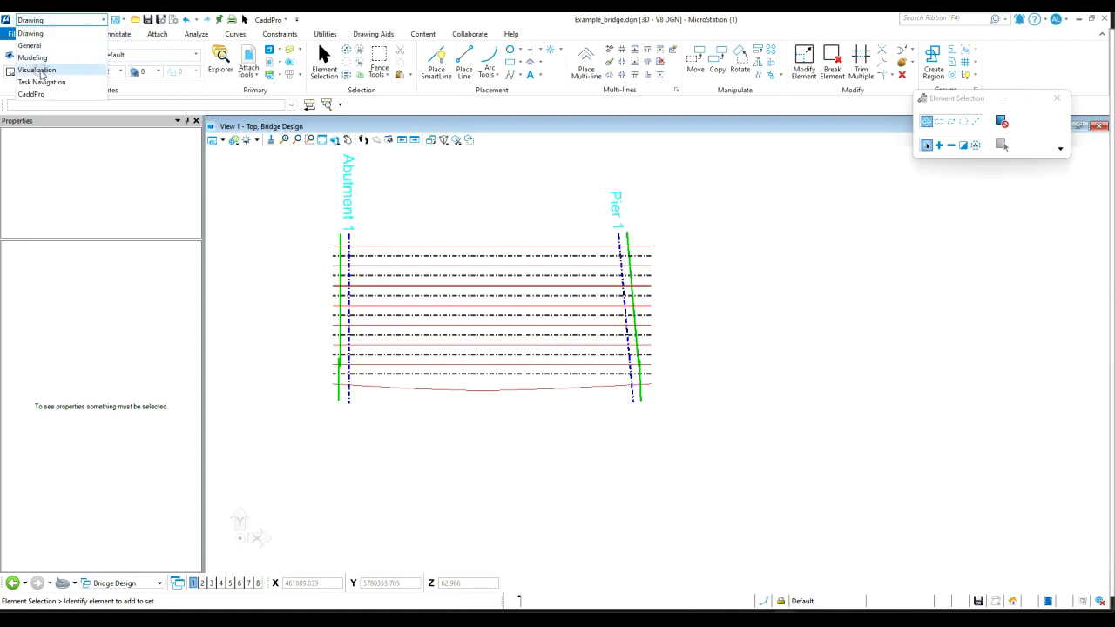
left_click(33, 93)
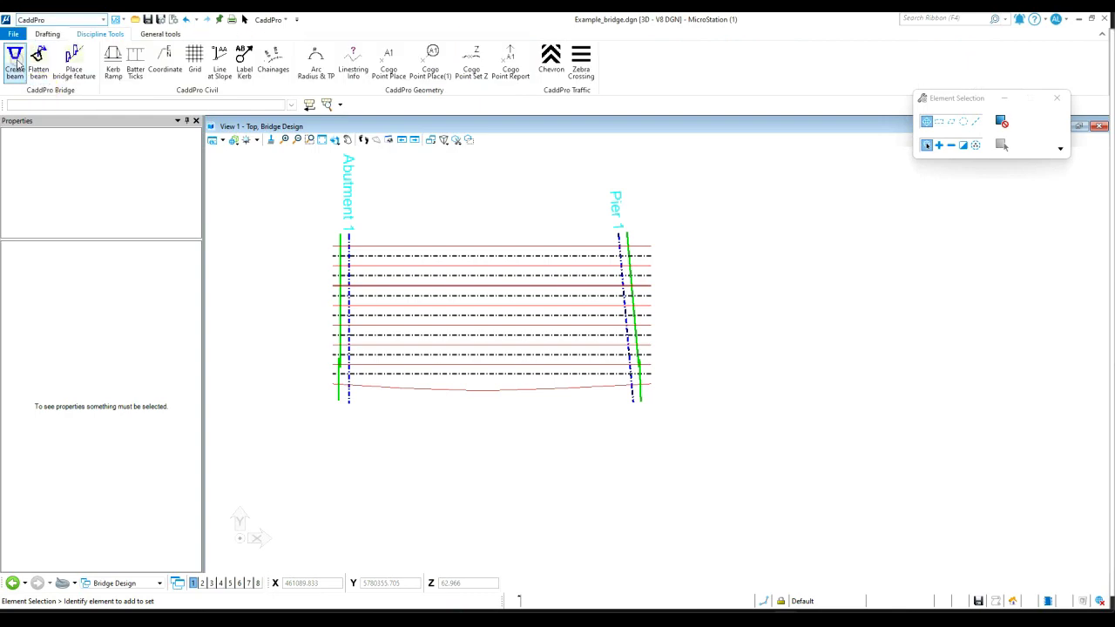
left_click(15, 64)
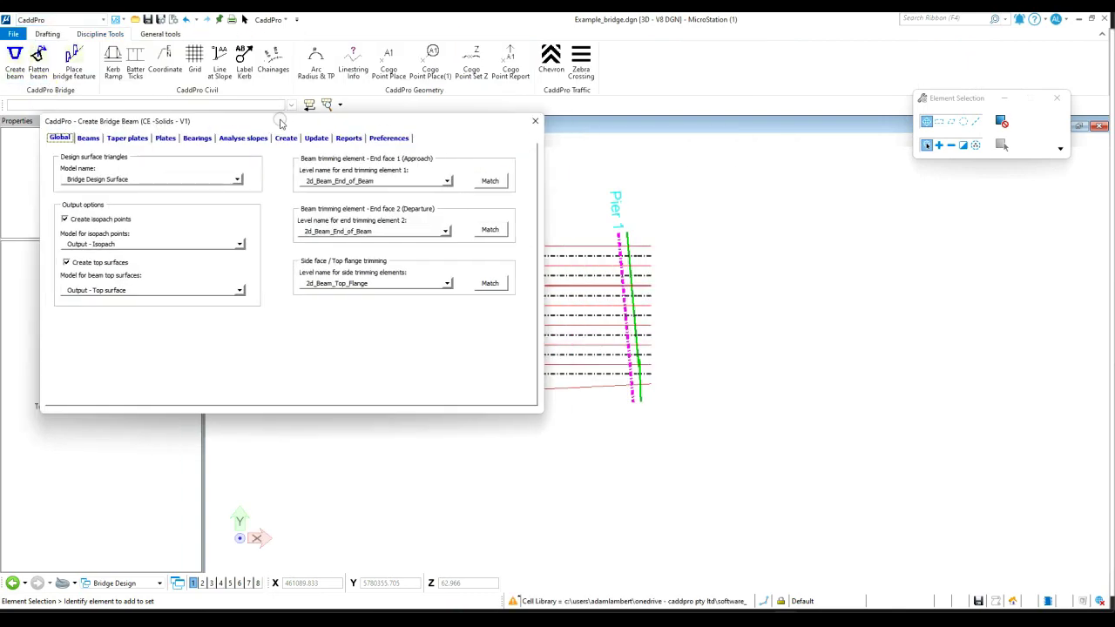
- Create beam B-62 on the beam centreline next to the curved edge line between Abutment 1 and Pier 1, and close the dialog
scroll(582, 322, "up", 2)
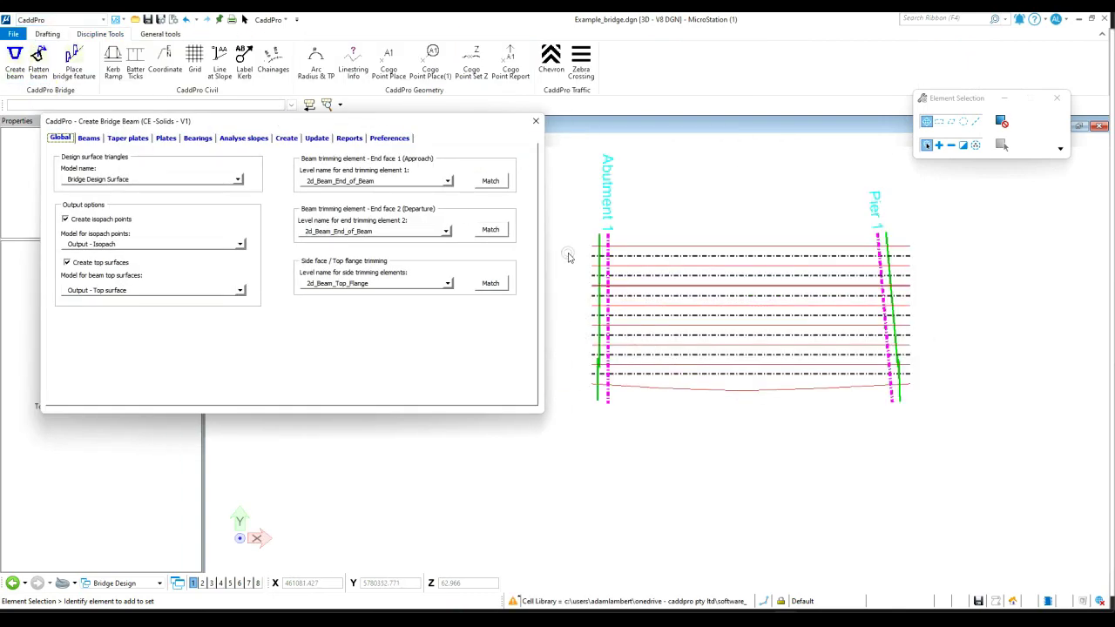
left_click(287, 140)
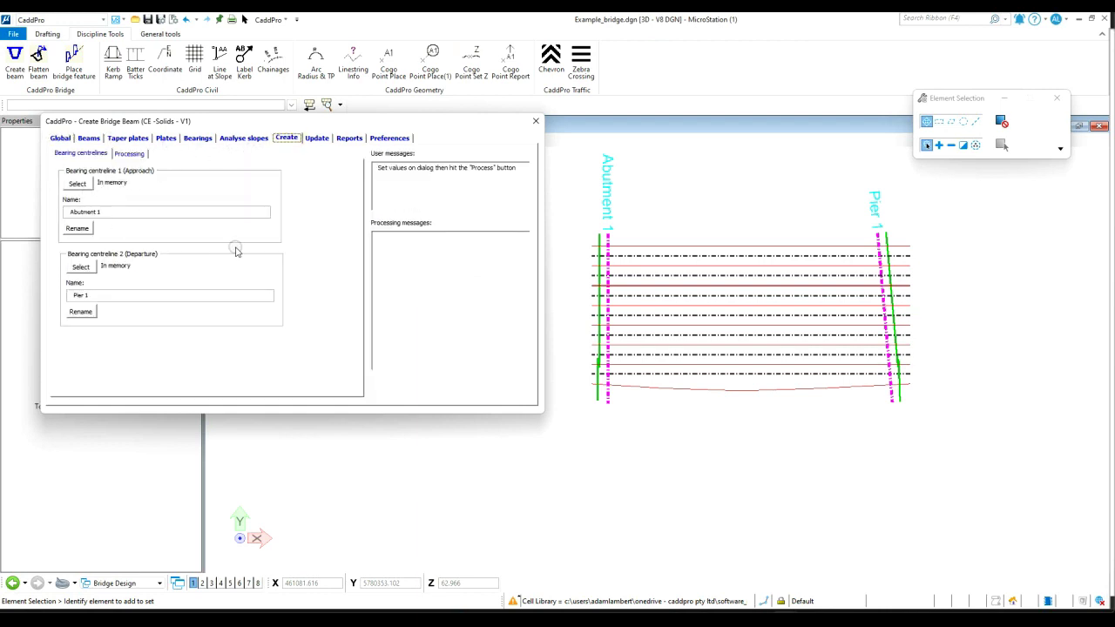
left_click(129, 153)
left_click(247, 259)
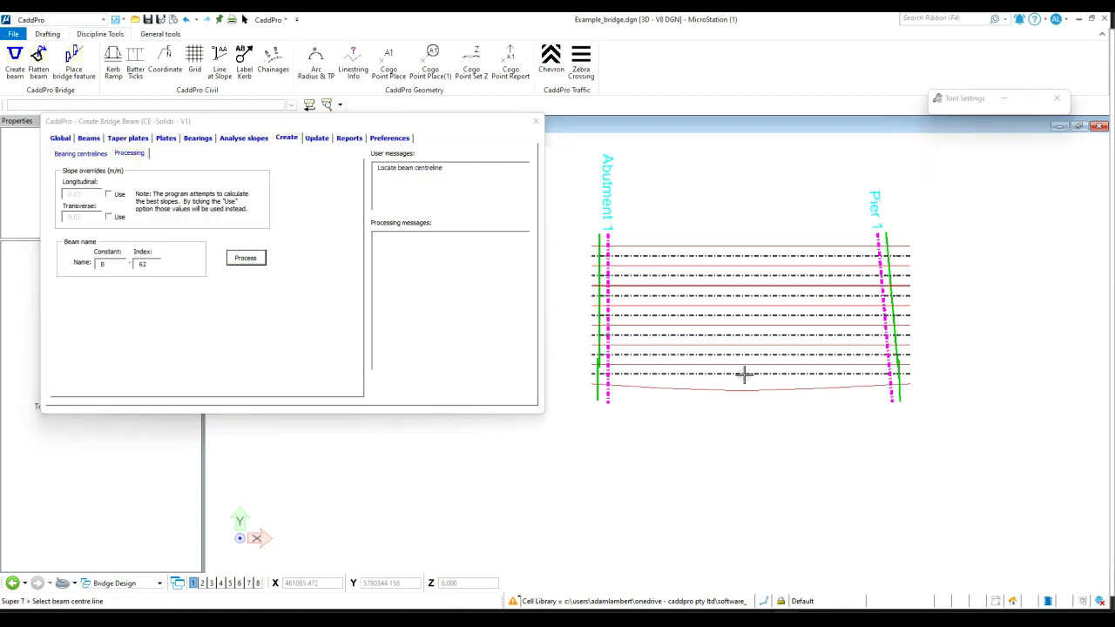
left_click(744, 375)
left_click(757, 433)
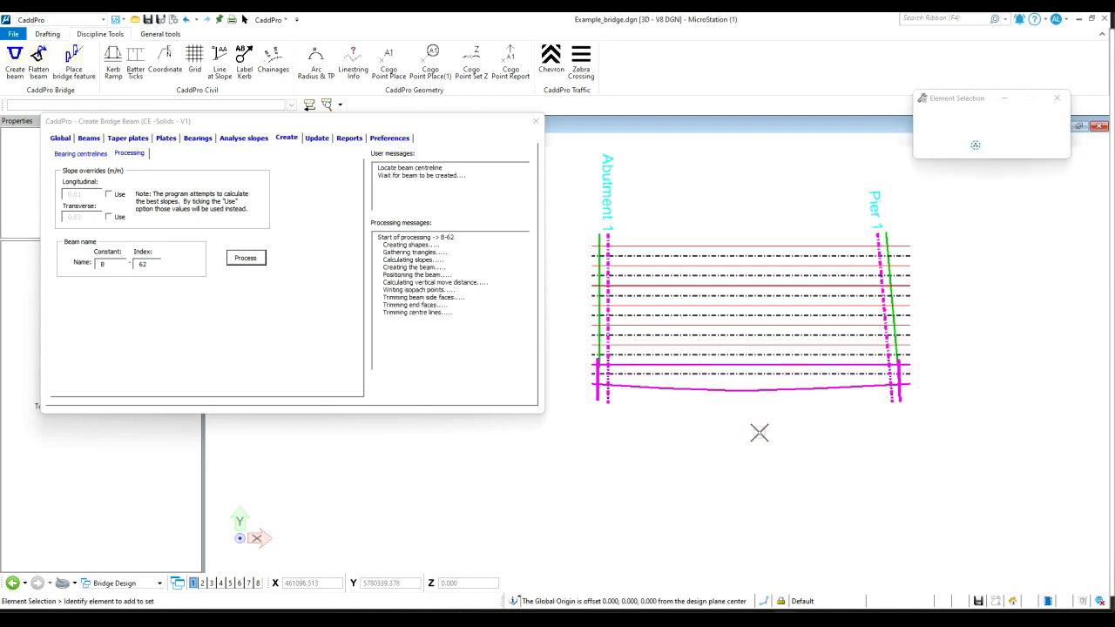
left_click(535, 122)
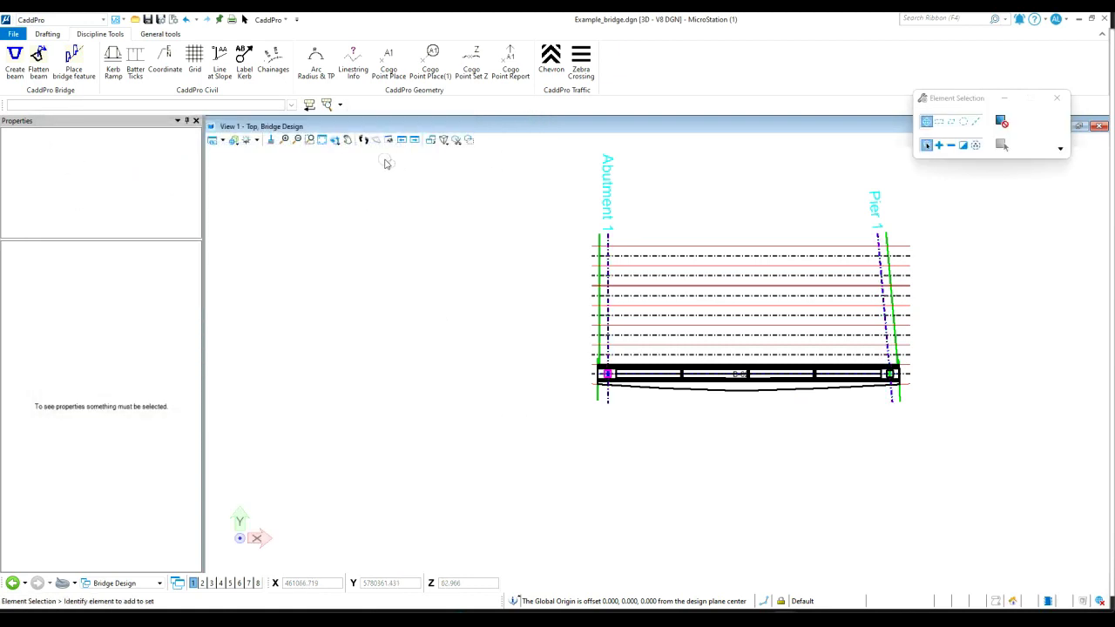
- Examine the new beam in 3D from the side, including the bearing and plates beneath its near end
left_click(335, 140)
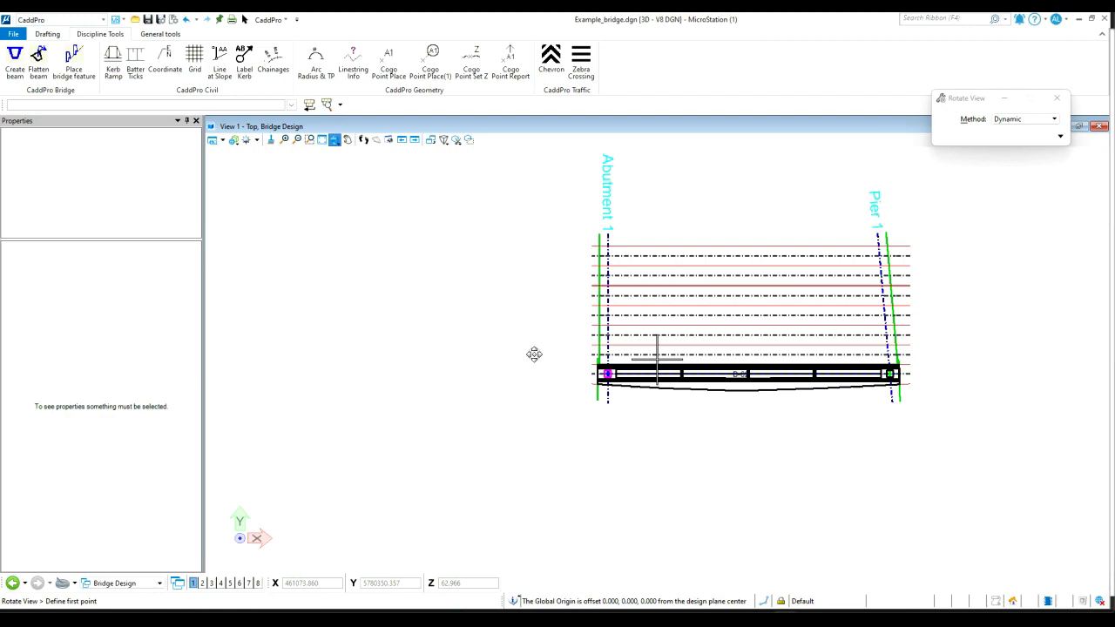
left_click(526, 425)
left_click(687, 339)
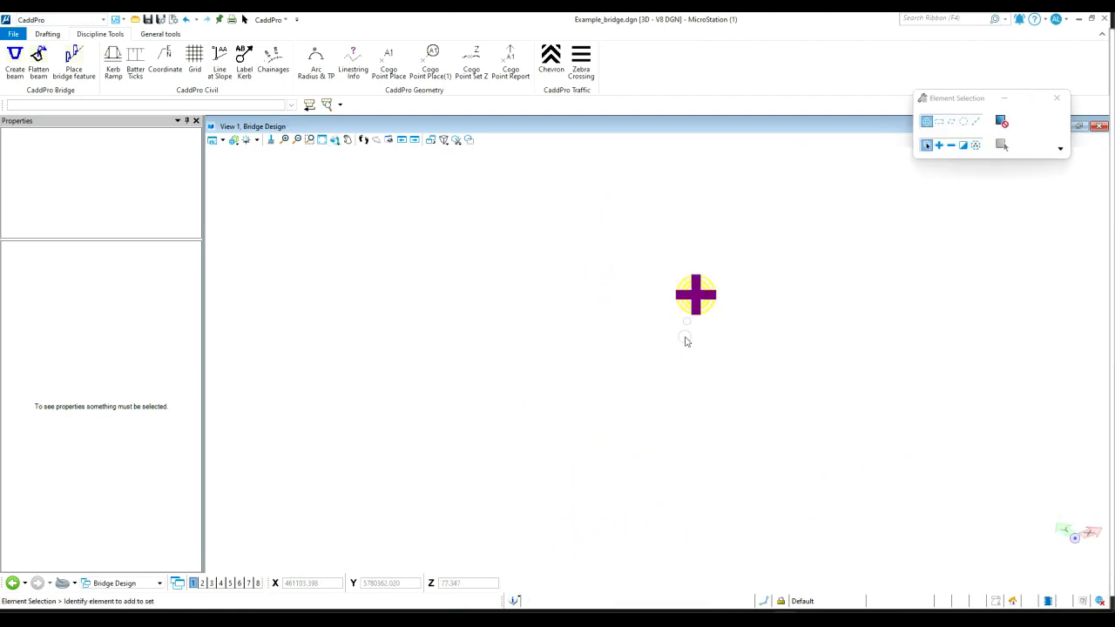
scroll(667, 301, "up", 3)
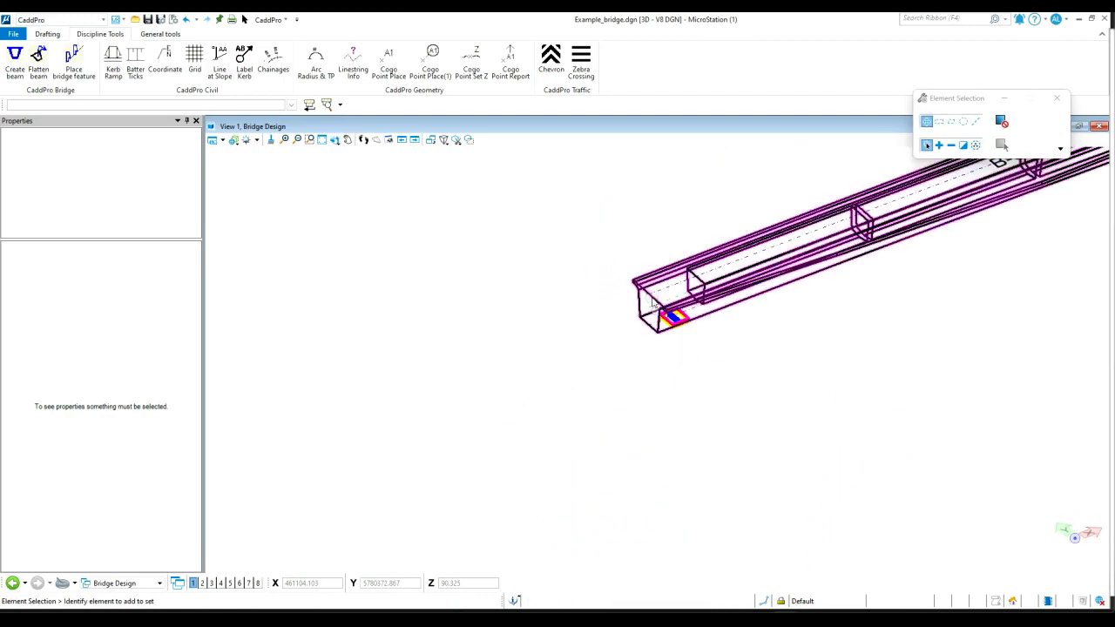
left_click(335, 139)
left_click(610, 393)
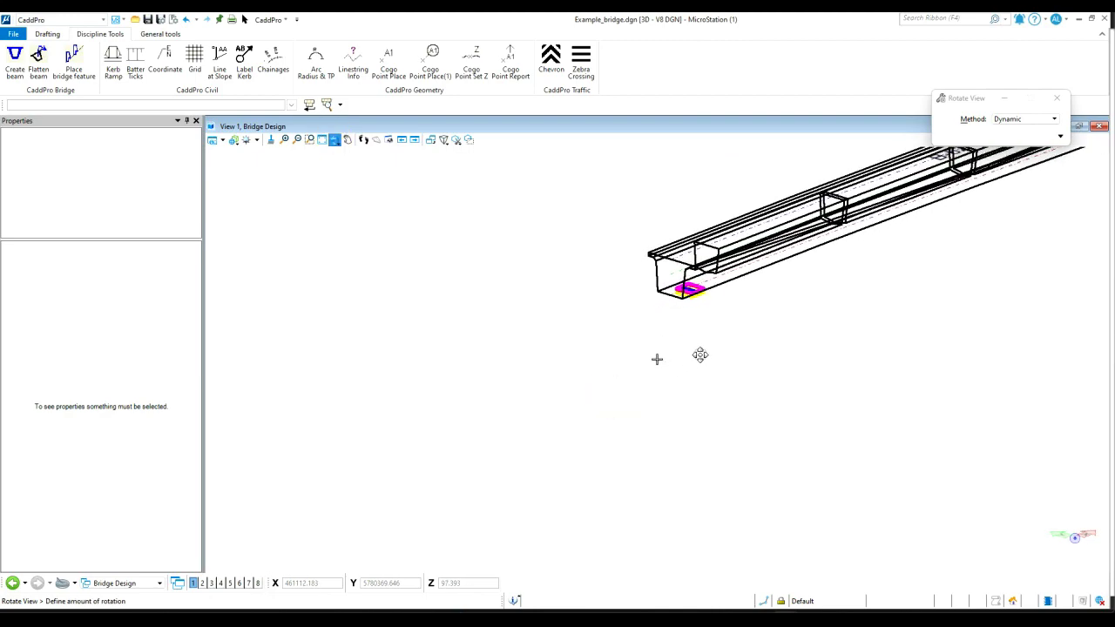
left_click(656, 358)
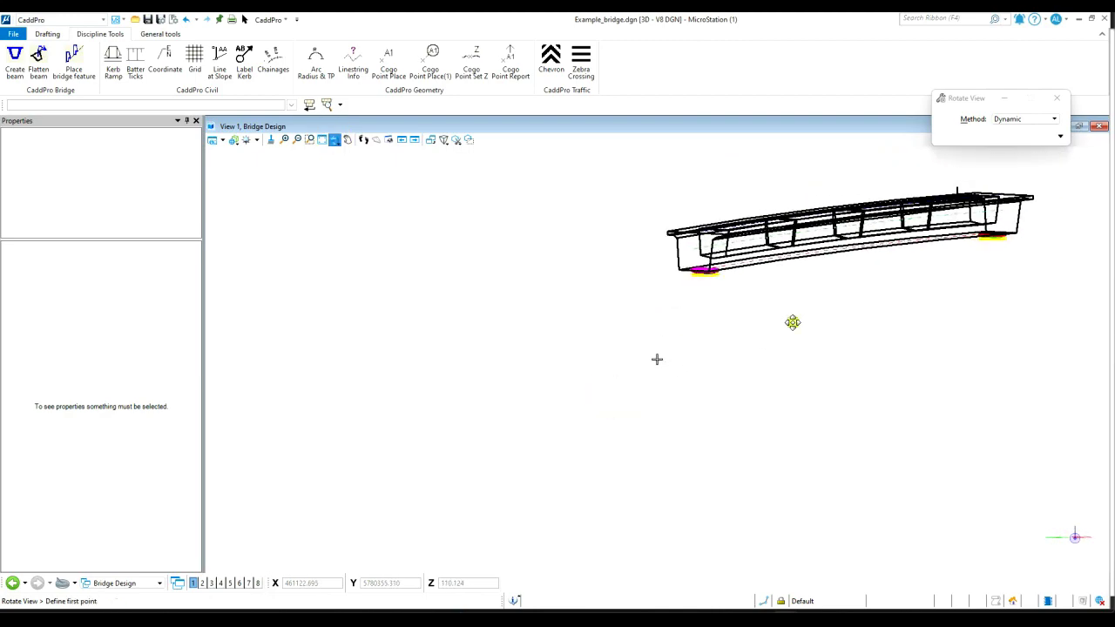
scroll(710, 279, "up", 3)
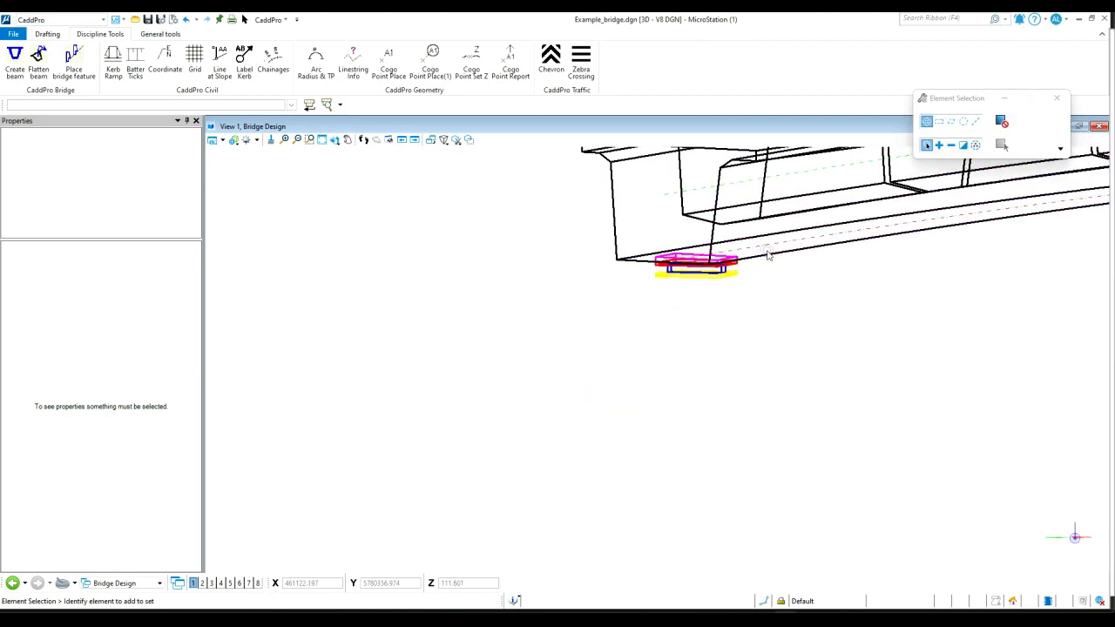
scroll(684, 277, "up", 5)
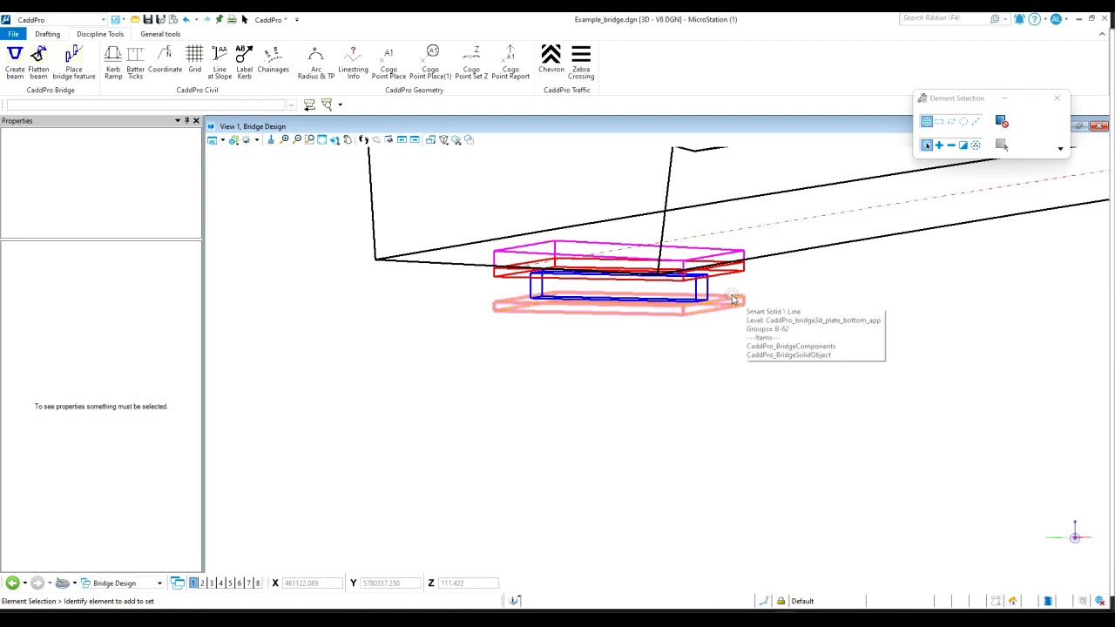
scroll(531, 408, "down", 3)
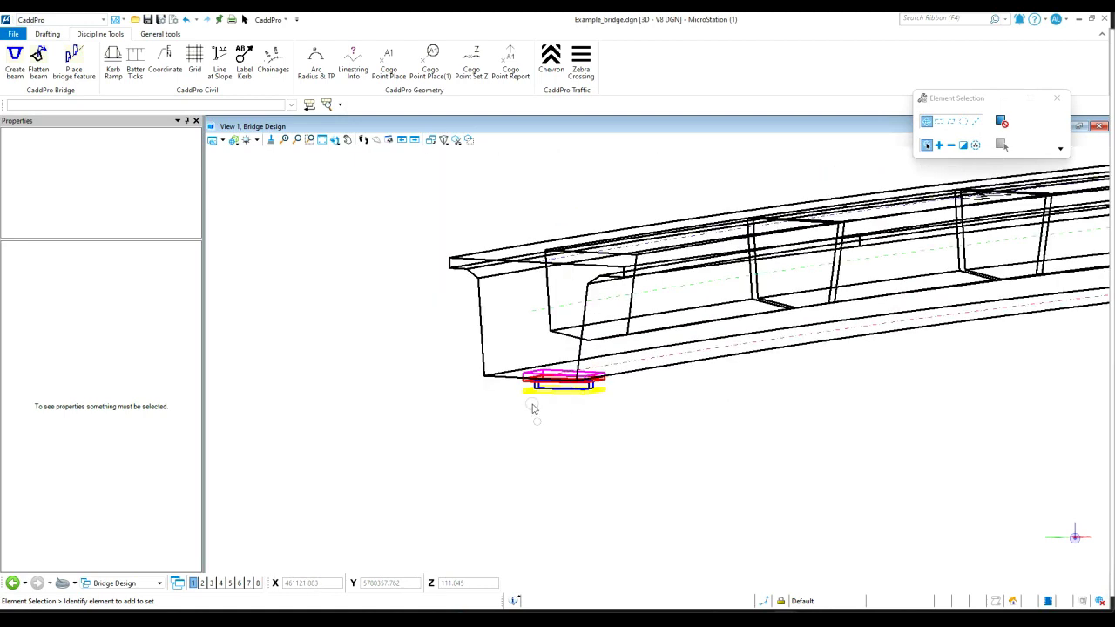
- Set the view's display style to Transparent:Modeling and show the whole beam from an oblique angle above
left_click(233, 140)
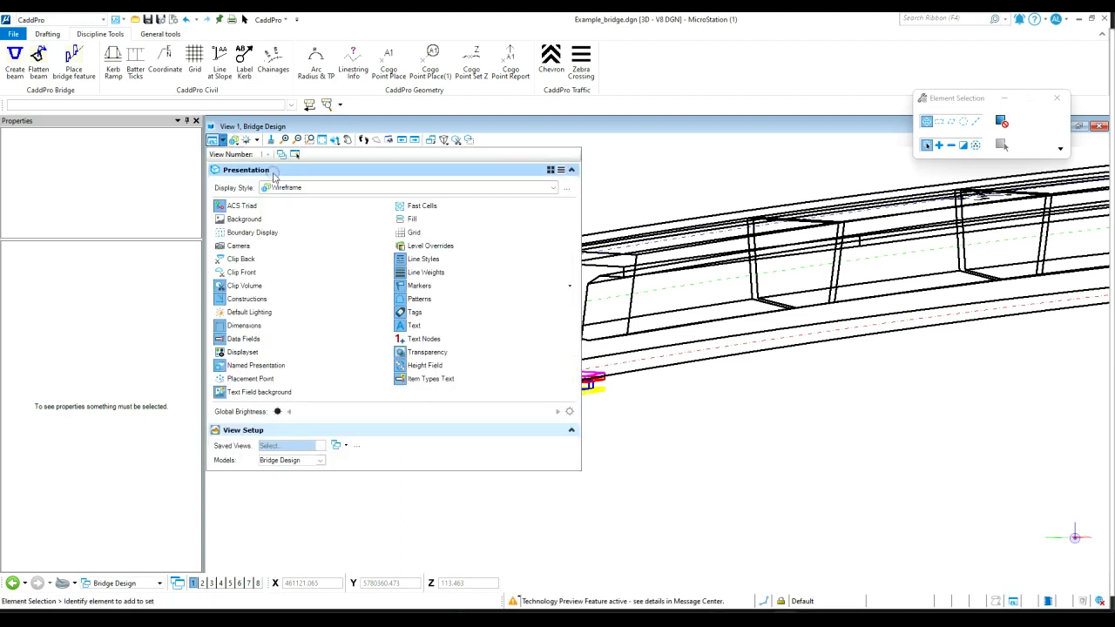
left_click(310, 189)
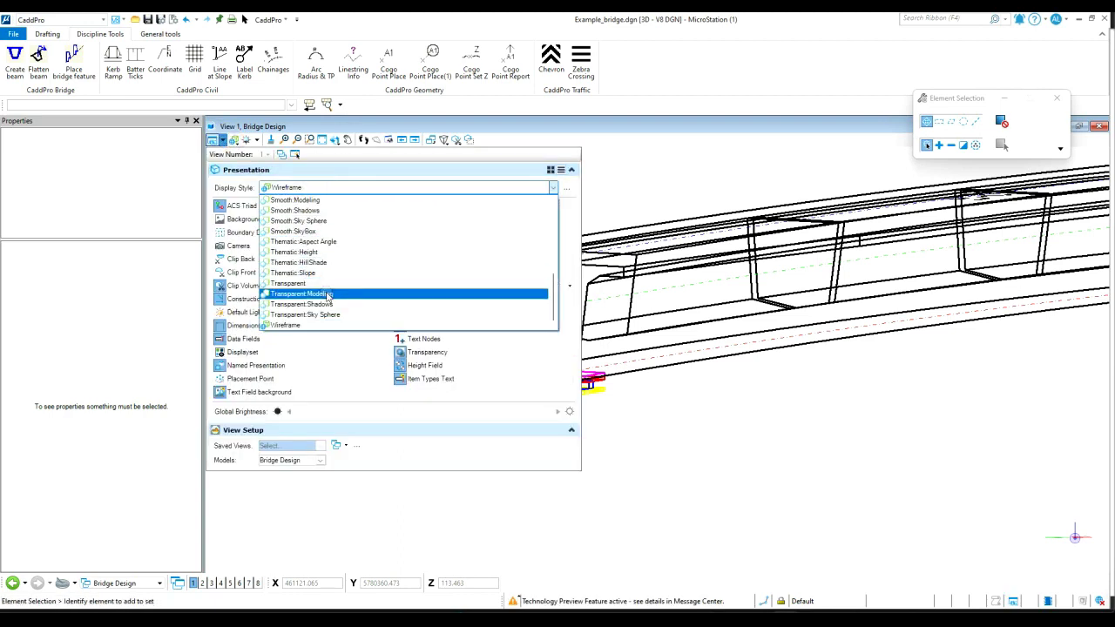
left_click(327, 295)
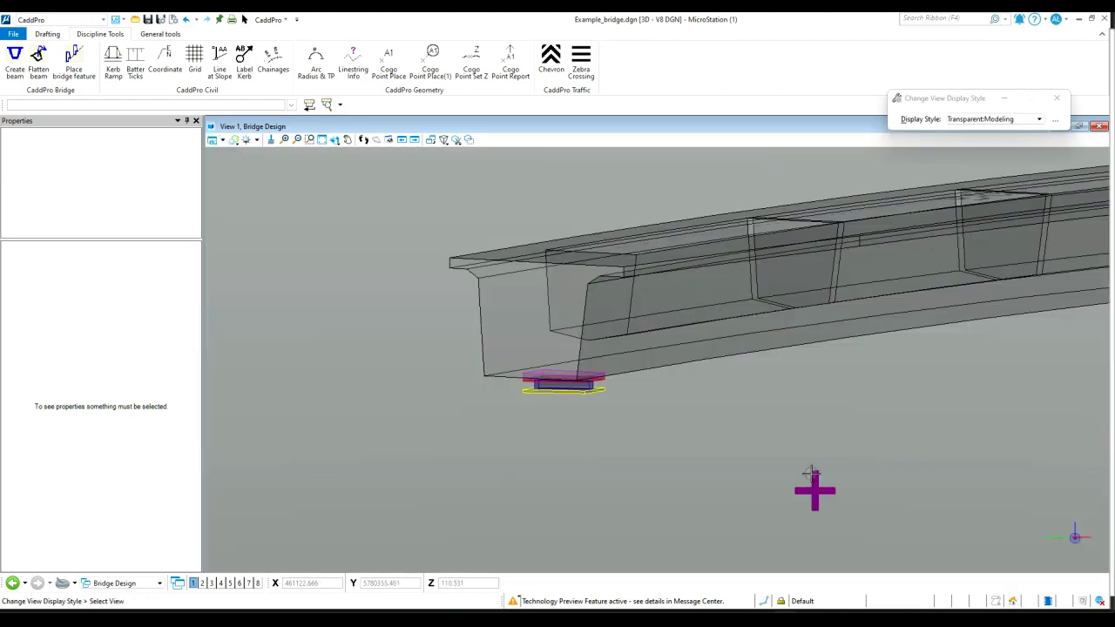
left_click(334, 139)
left_click(583, 230)
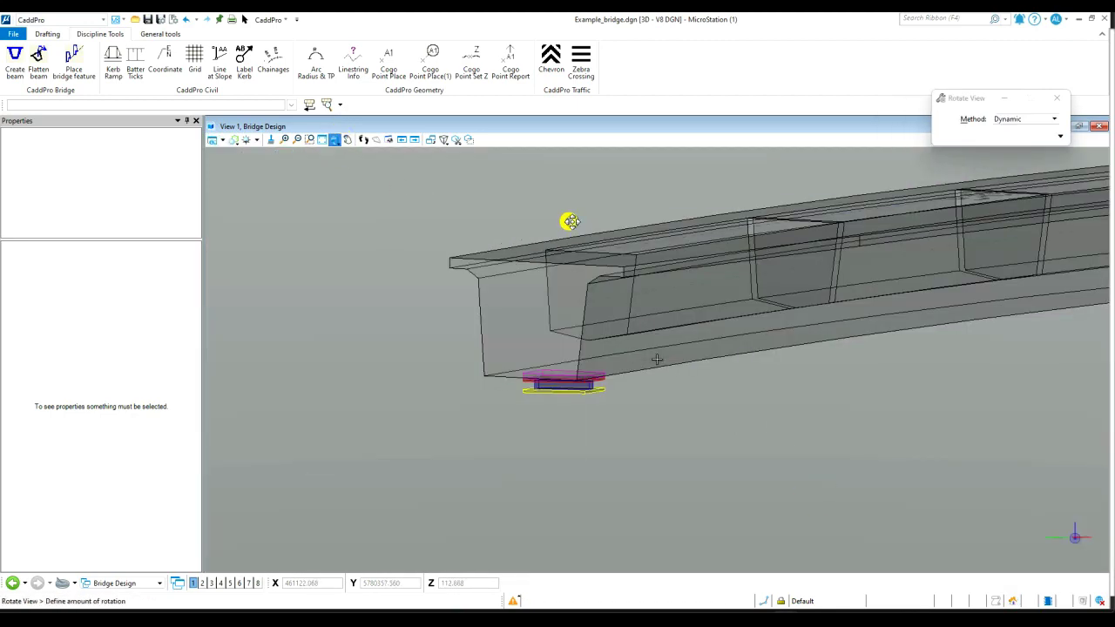
left_click(535, 252)
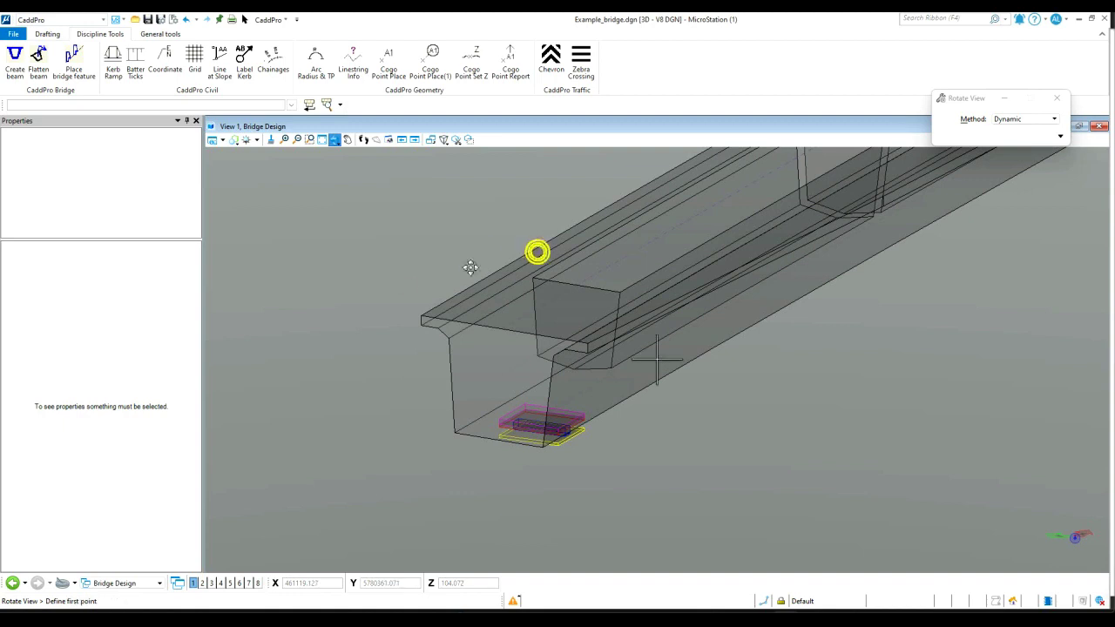
scroll(372, 405, "down", 2)
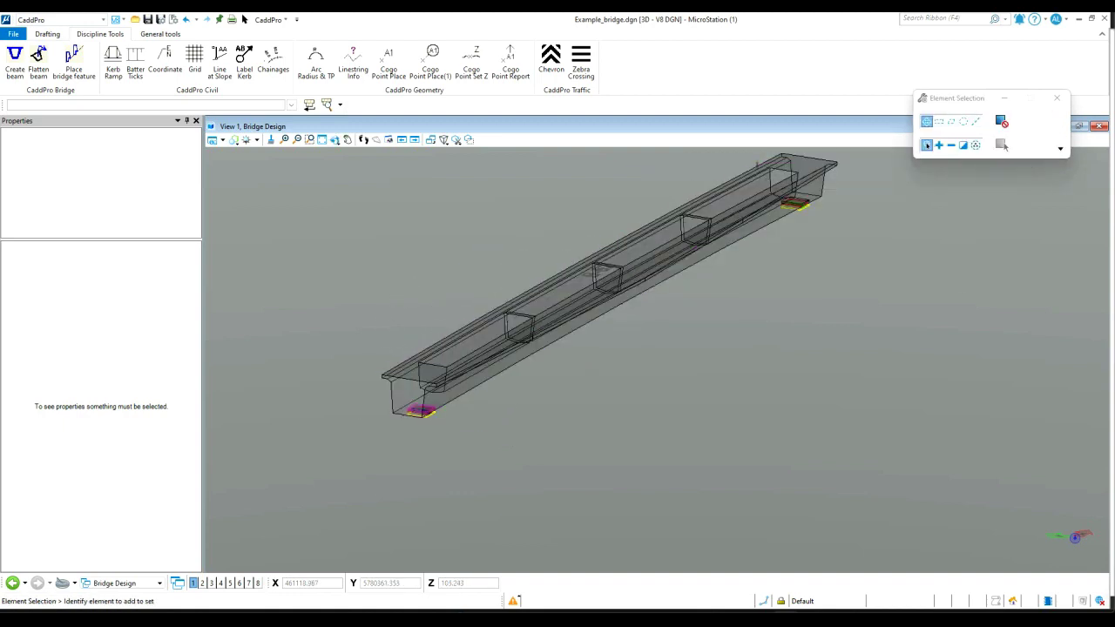